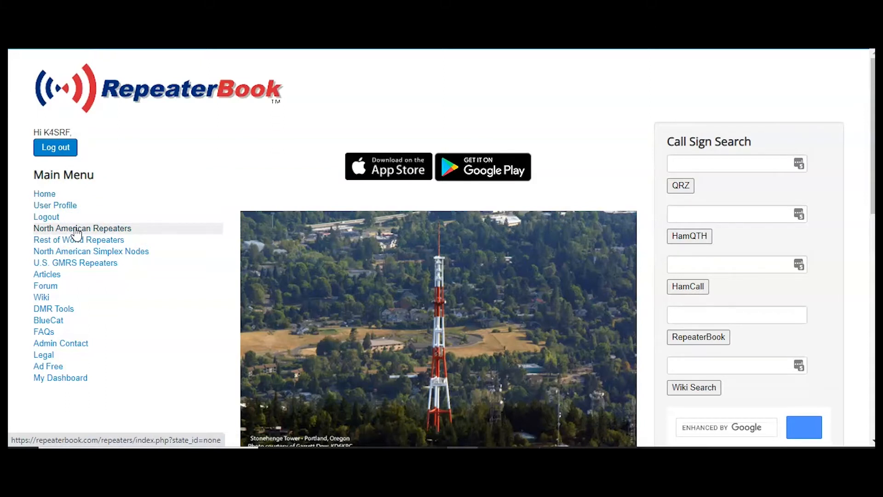
Open the North American repeater database and choose Florida on the United States map.
{"action": "left_click", "coordinate": [76, 228]}
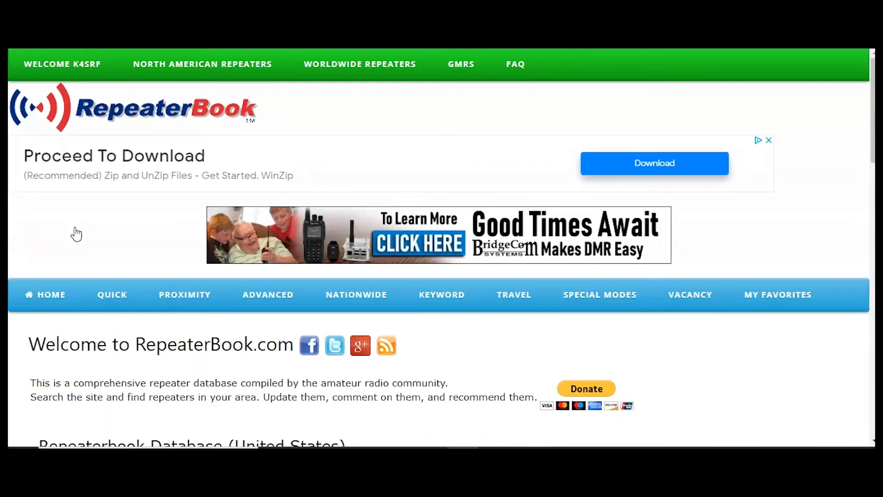
{"action": "scroll", "coordinate": [130, 234], "scroll_direction": "down", "scroll_amount": 5}
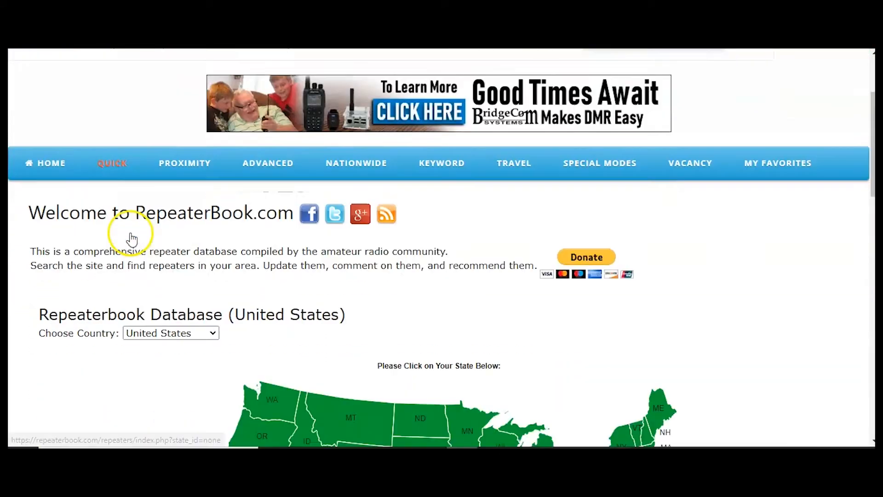
{"action": "scroll", "coordinate": [131, 234], "scroll_direction": "down", "scroll_amount": 3}
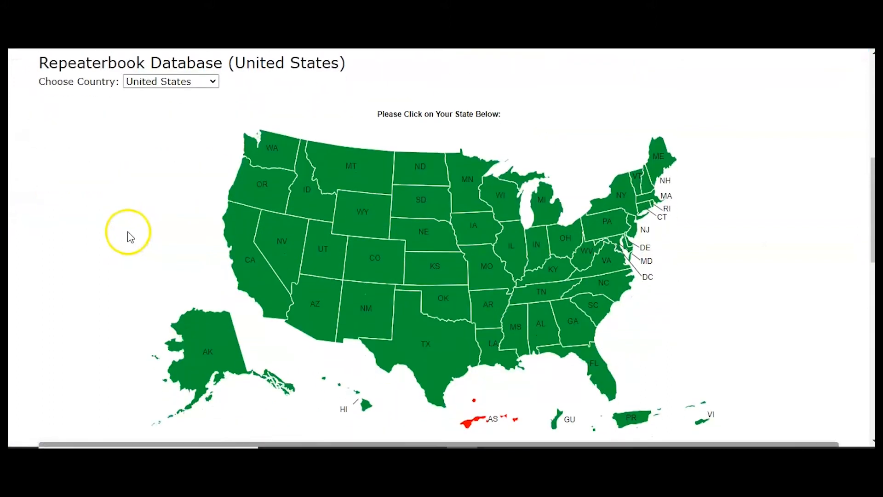
{"action": "left_click", "coordinate": [591, 357]}
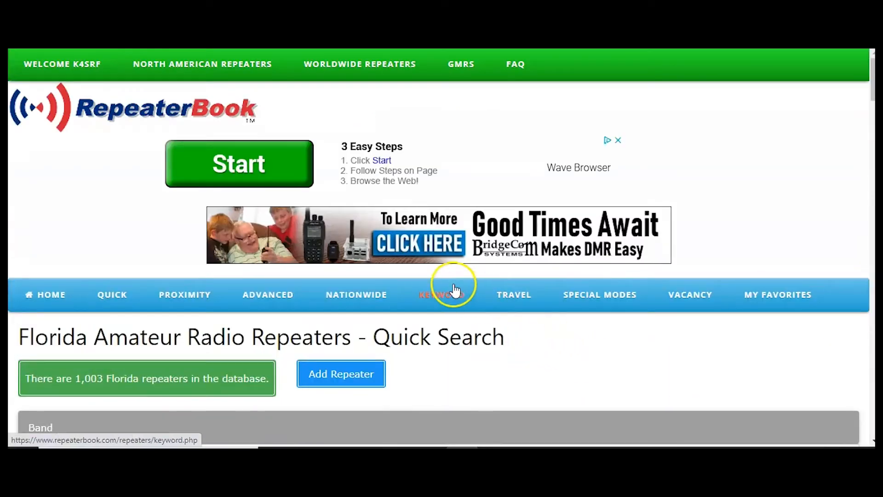
Review the Florida quick search options and list the state's amateur repeaters for all bands.
{"action": "scroll", "coordinate": [453, 285], "scroll_direction": "down", "scroll_amount": 5}
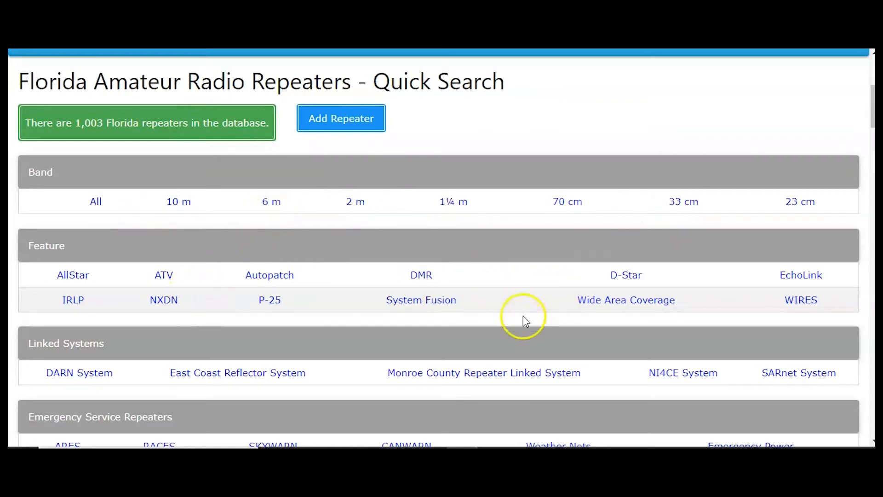
{"action": "scroll", "coordinate": [438, 316], "scroll_direction": "down", "scroll_amount": 5}
{"action": "scroll", "coordinate": [441, 288], "scroll_direction": "down", "scroll_amount": 4}
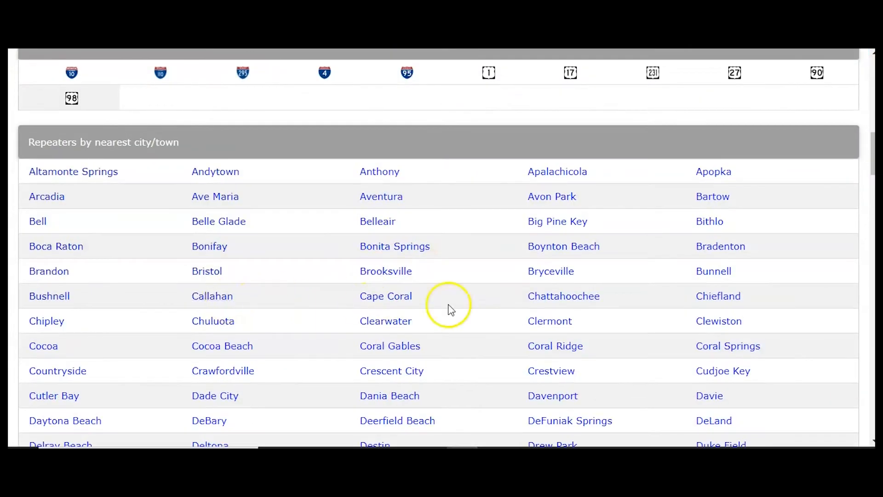
{"action": "scroll", "coordinate": [481, 324], "scroll_direction": "up", "scroll_amount": 12}
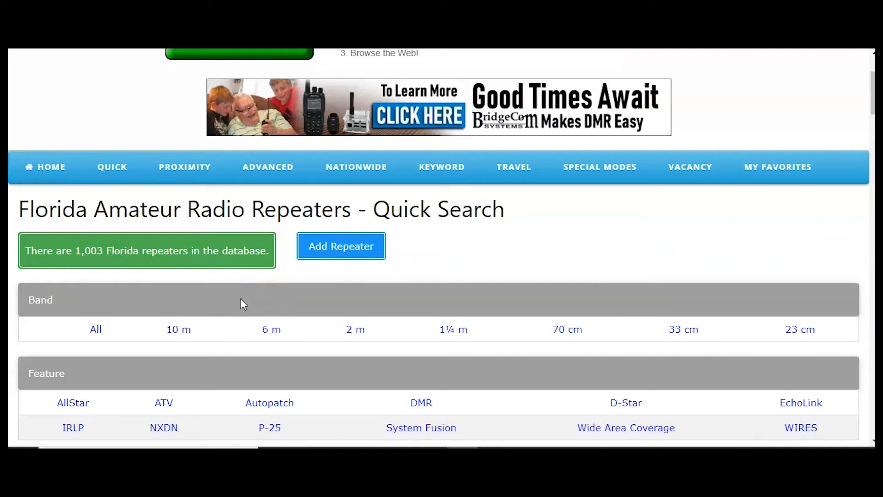
{"action": "scroll", "coordinate": [457, 394], "scroll_direction": "down", "scroll_amount": 3}
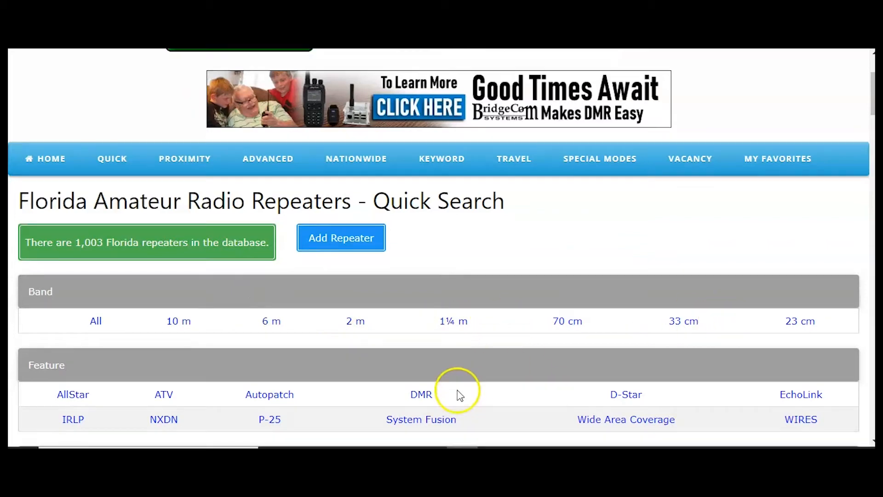
{"action": "scroll", "coordinate": [426, 299], "scroll_direction": "up", "scroll_amount": 3}
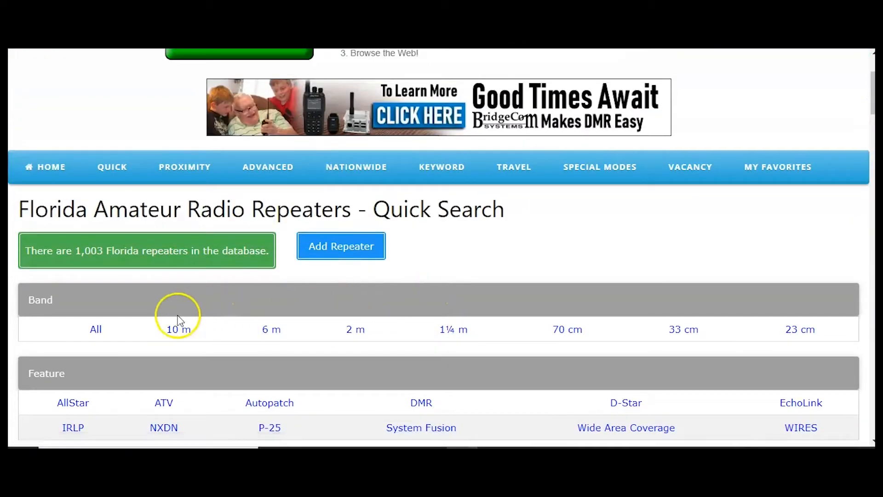
{"action": "left_click", "coordinate": [96, 333]}
{"action": "left_click", "coordinate": [476, 304]}
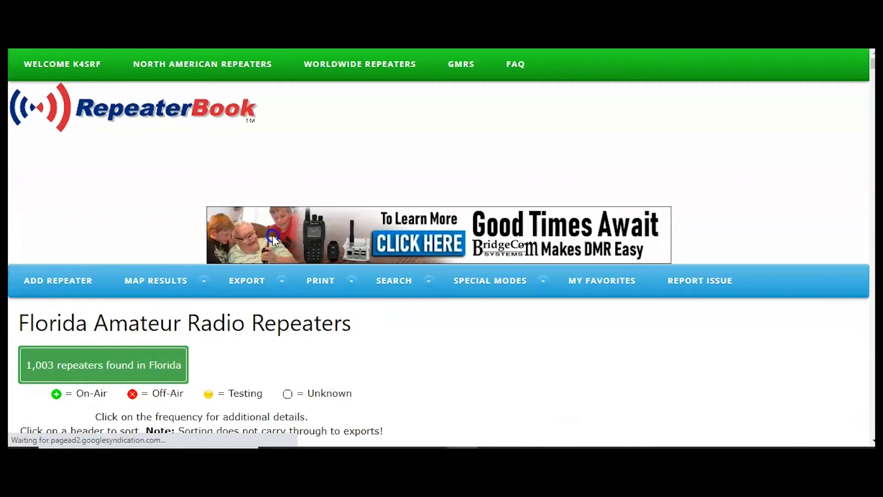
Export the Florida repeater list as CSV and accept the personal-use agreement.
{"action": "mouse_move", "coordinate": [218, 282]}
{"action": "scroll", "coordinate": [252, 276], "scroll_direction": "down", "scroll_amount": 4}
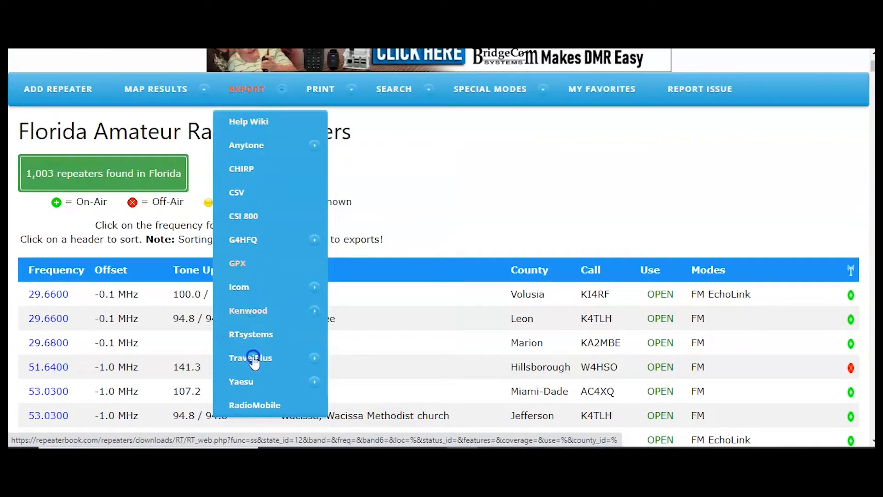
{"action": "left_click", "coordinate": [240, 194]}
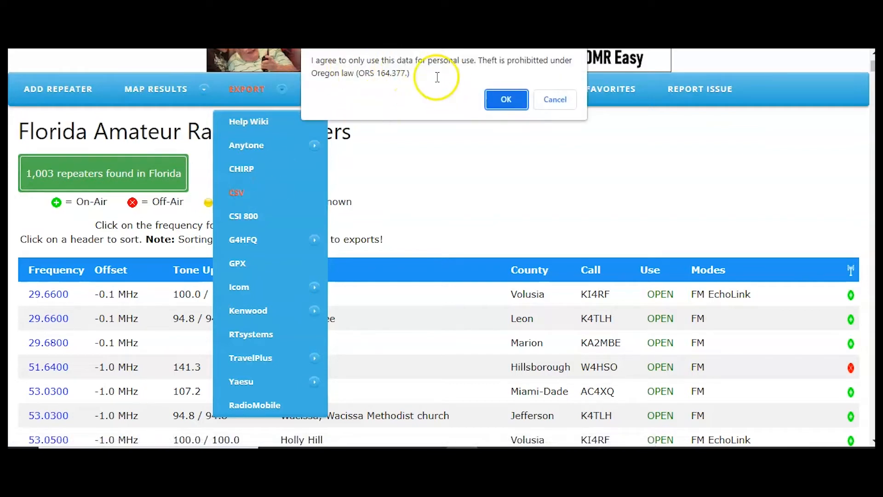
{"action": "left_click", "coordinate": [496, 99]}
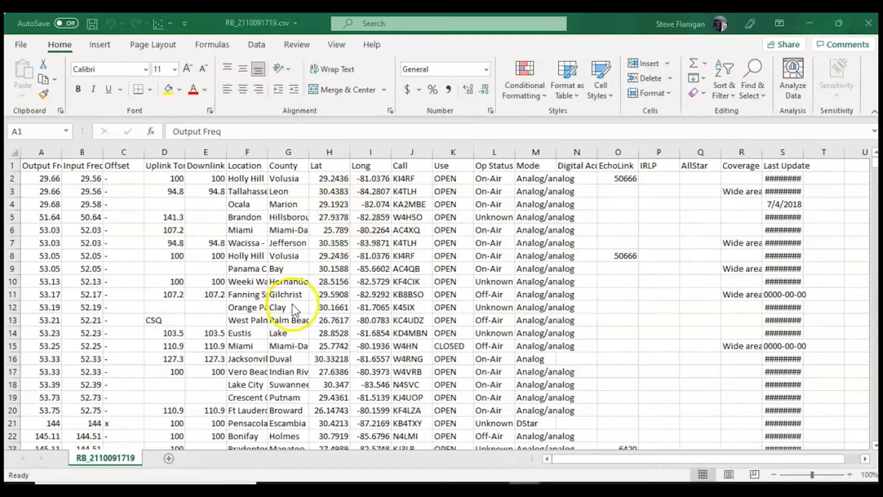
Look through the exported Florida repeater CSV in Excel, examining the frequencies, offsets, tones, locations and modes.
{"action": "scroll", "coordinate": [101, 211], "scroll_direction": "down", "scroll_amount": 16}
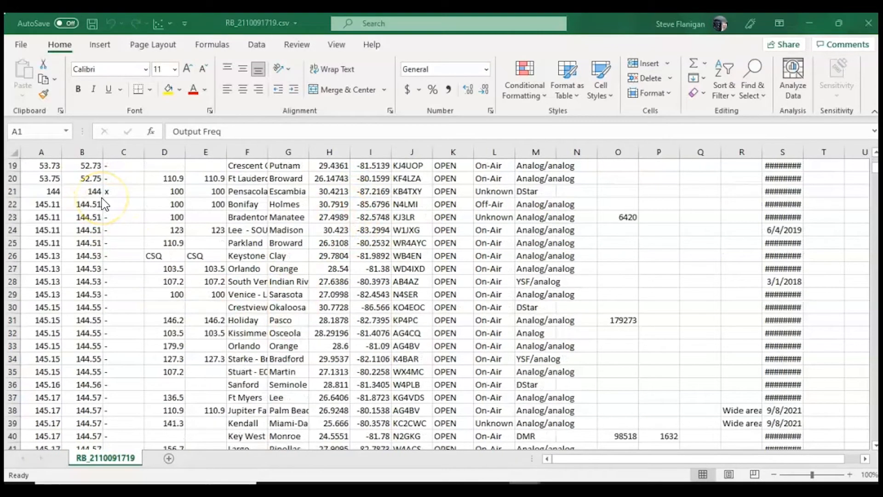
{"action": "scroll", "coordinate": [101, 216], "scroll_direction": "down", "scroll_amount": 12}
{"action": "scroll", "coordinate": [509, 316], "scroll_direction": "up", "scroll_amount": 10}
{"action": "scroll", "coordinate": [515, 324], "scroll_direction": "up", "scroll_amount": 11}
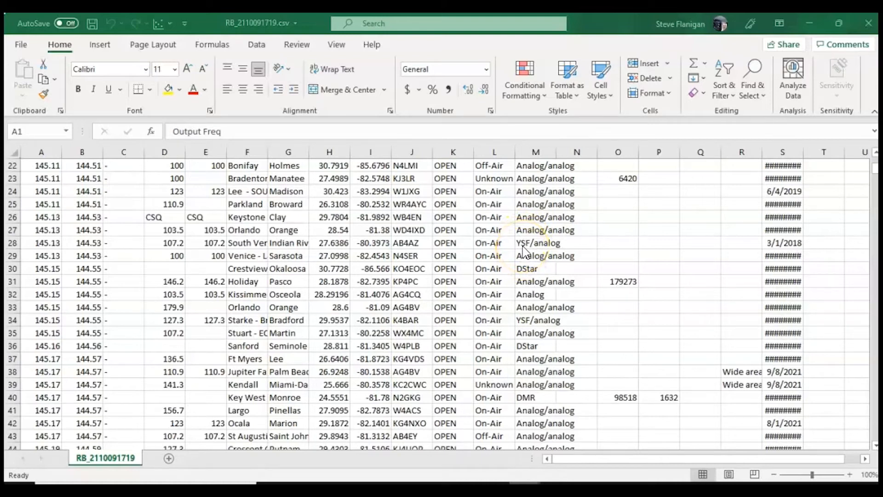
{"action": "scroll", "coordinate": [523, 252], "scroll_direction": "down", "scroll_amount": 11}
{"action": "scroll", "coordinate": [523, 264], "scroll_direction": "down", "scroll_amount": 3}
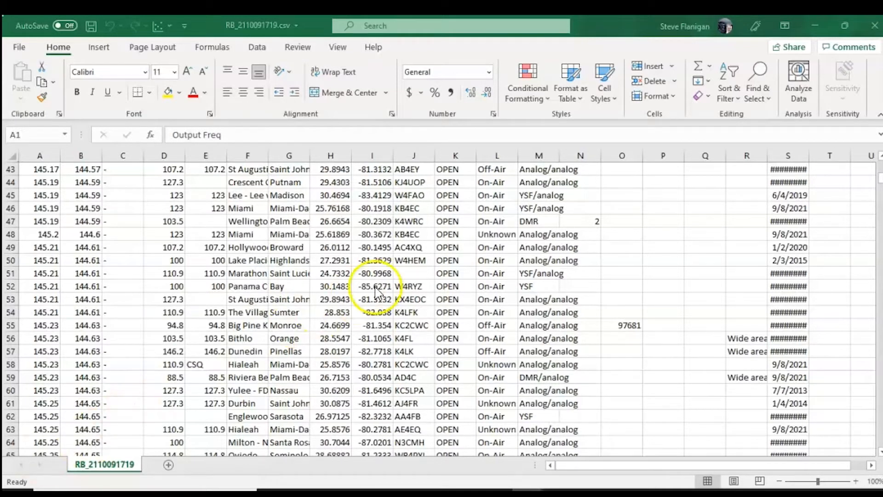
{"action": "scroll", "coordinate": [405, 276], "scroll_direction": "up", "scroll_amount": 2}
{"action": "scroll", "coordinate": [337, 268], "scroll_direction": "down", "scroll_amount": 1}
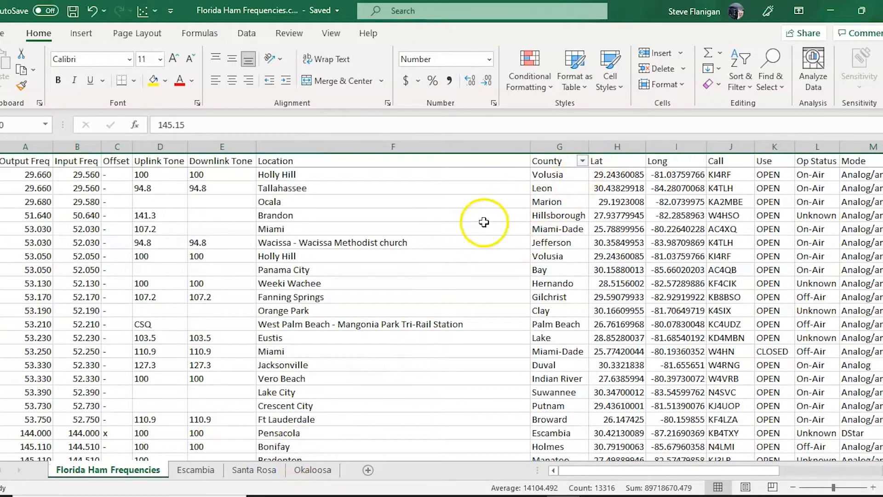
Review the repeater lists on the Escambia, Santa Rosa and Okaloosa county sheets of the Florida Ham Frequencies workbook.
{"action": "left_click", "coordinate": [197, 470]}
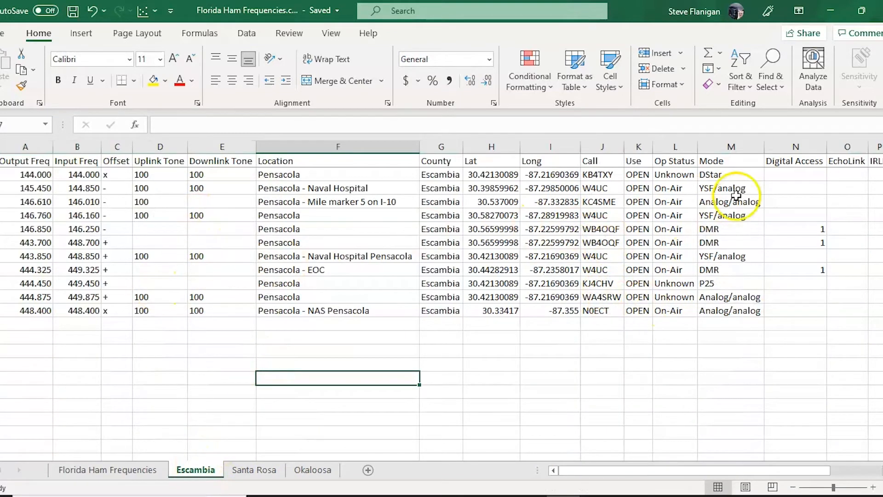
{"action": "left_click", "coordinate": [254, 470]}
{"action": "left_click", "coordinate": [313, 470]}
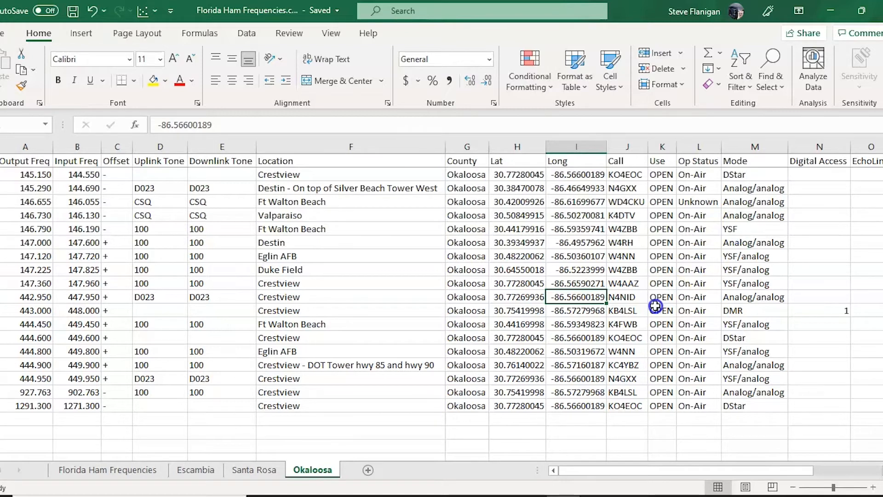
{"action": "left_click", "coordinate": [213, 469]}
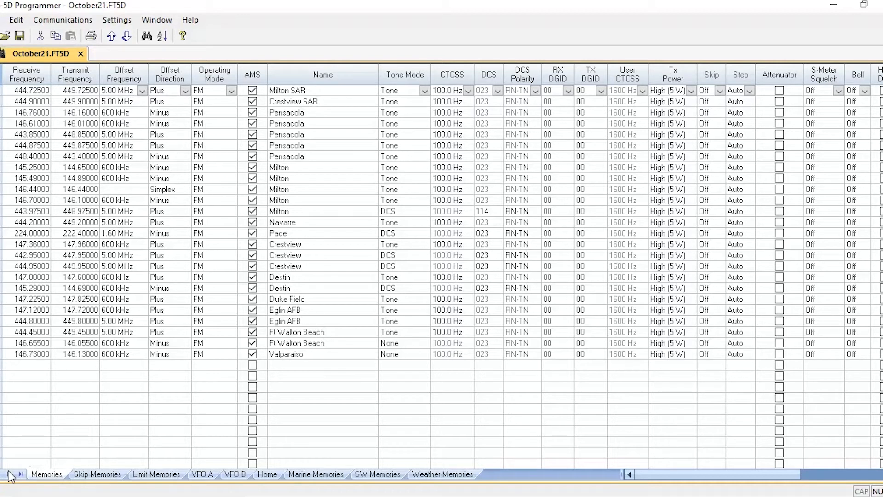
In the FT-5D Programmer, close October21.FT5D without saving changes and create a new blank programming file.
{"action": "left_click", "coordinate": [81, 54]}
{"action": "left_click", "coordinate": [457, 280]}
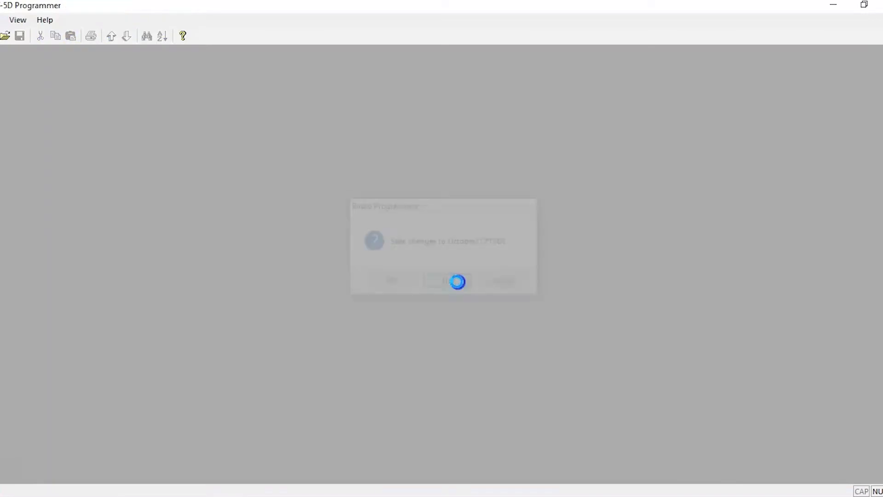
{"action": "left_click", "coordinate": [4, 20]}
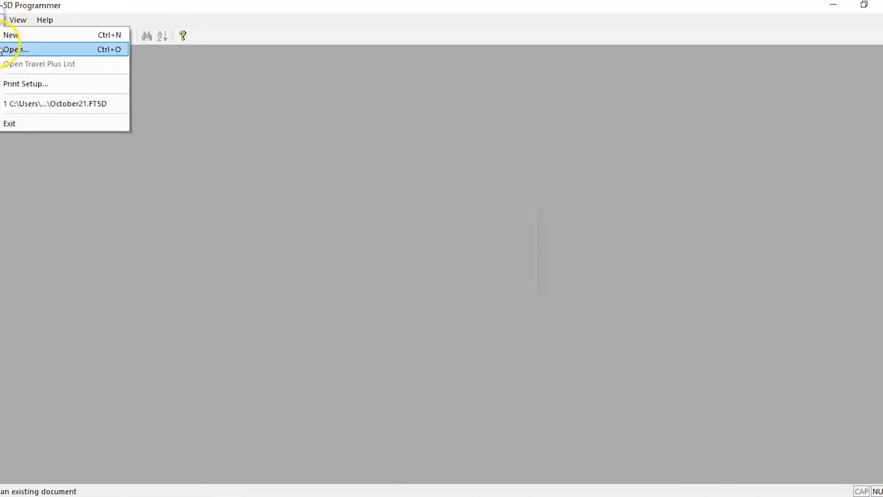
{"action": "left_click", "coordinate": [5, 34]}
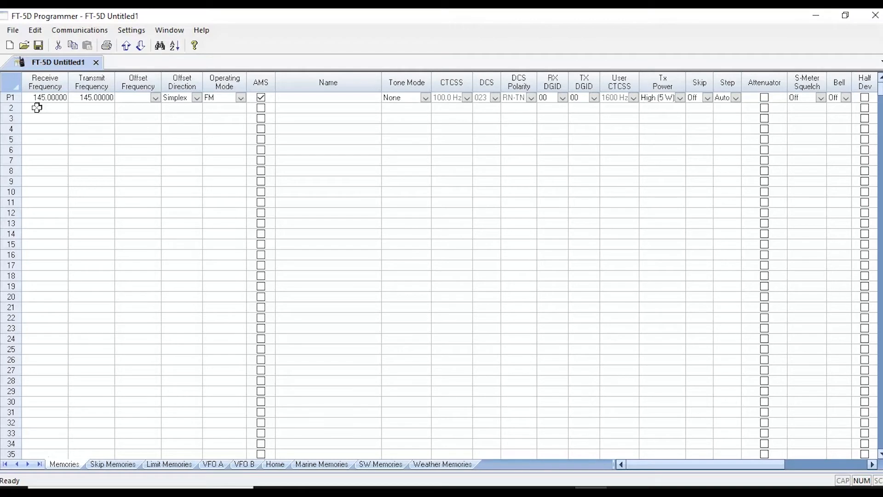
Enter receive frequency 146.76 for memory channel 2 and check its offset frequency and offset direction choices.
{"action": "left_click", "coordinate": [37, 107]}
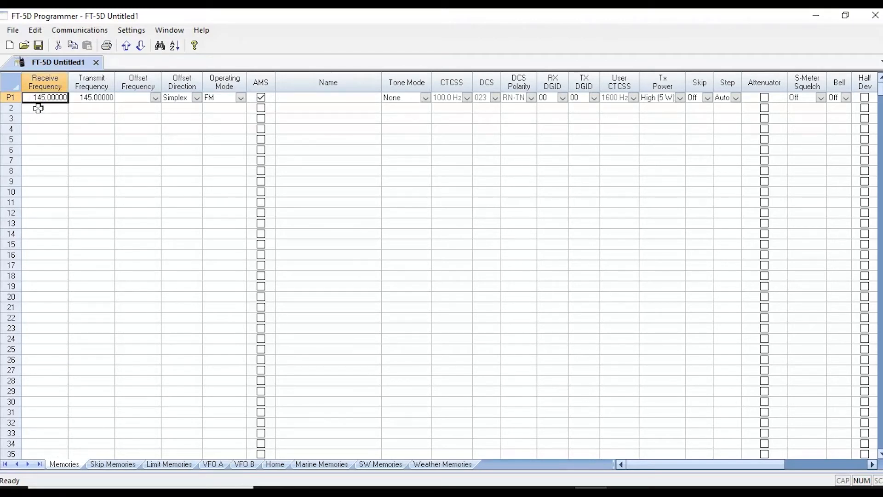
{"action": "left_click", "coordinate": [38, 109]}
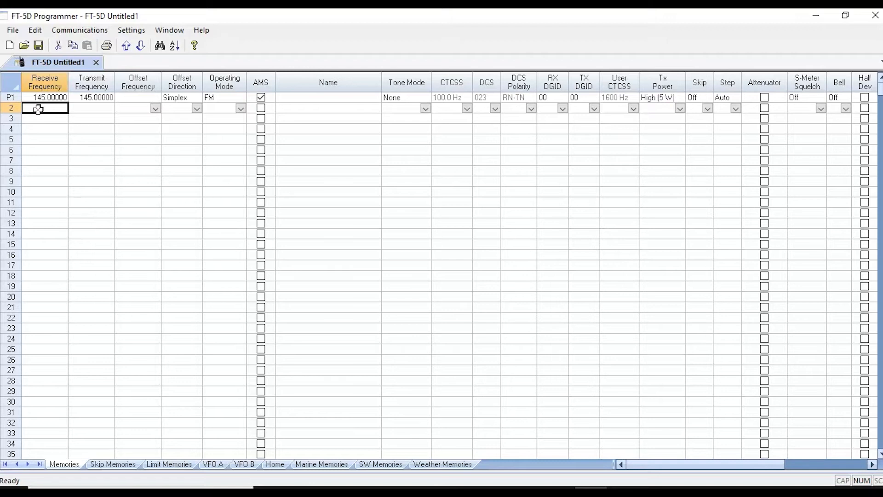
{"action": "type", "text": "146.76"}
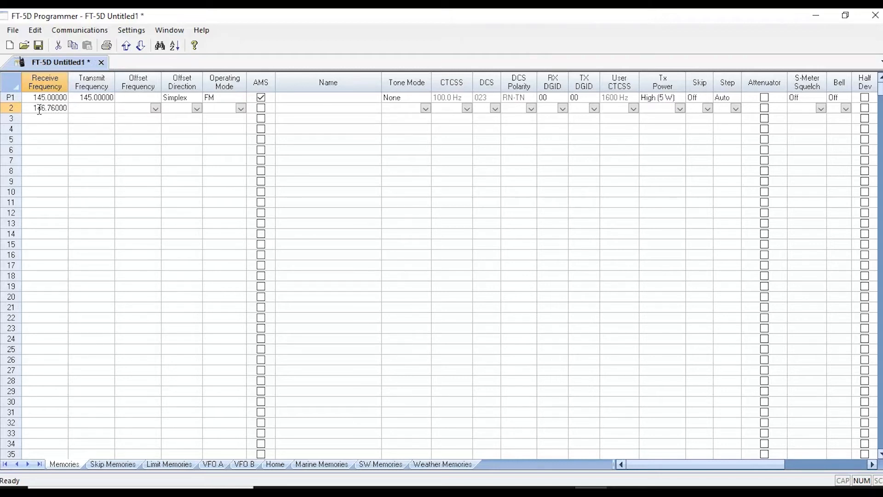
{"action": "key", "text": "Tab"}
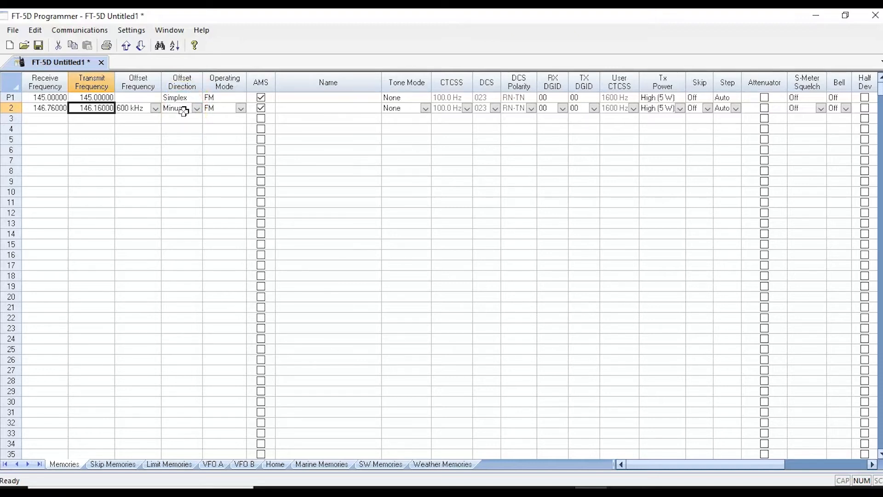
{"action": "left_click", "coordinate": [156, 108]}
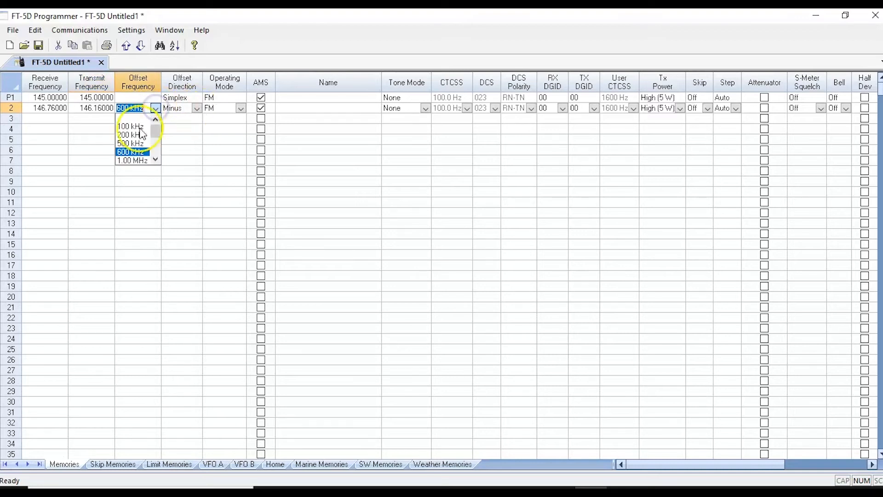
{"action": "left_click", "coordinate": [196, 109]}
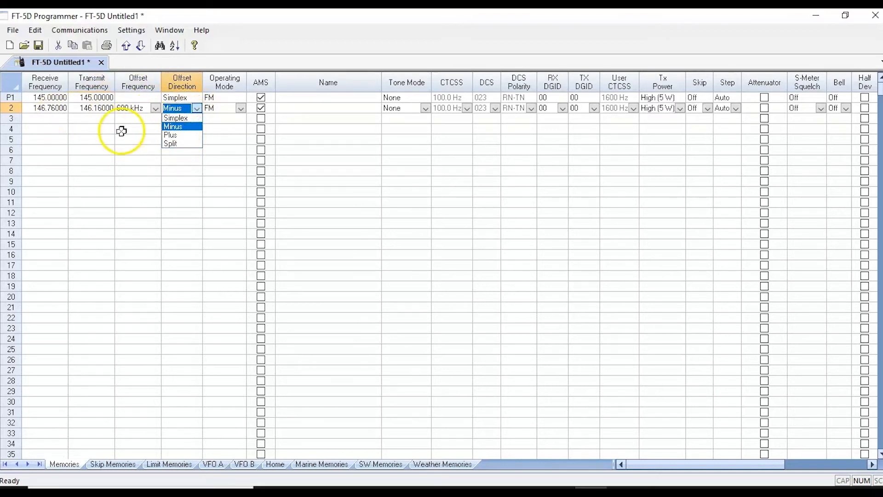
Enter receive frequency 448.875 for memory channel 3.
{"action": "left_click", "coordinate": [49, 118]}
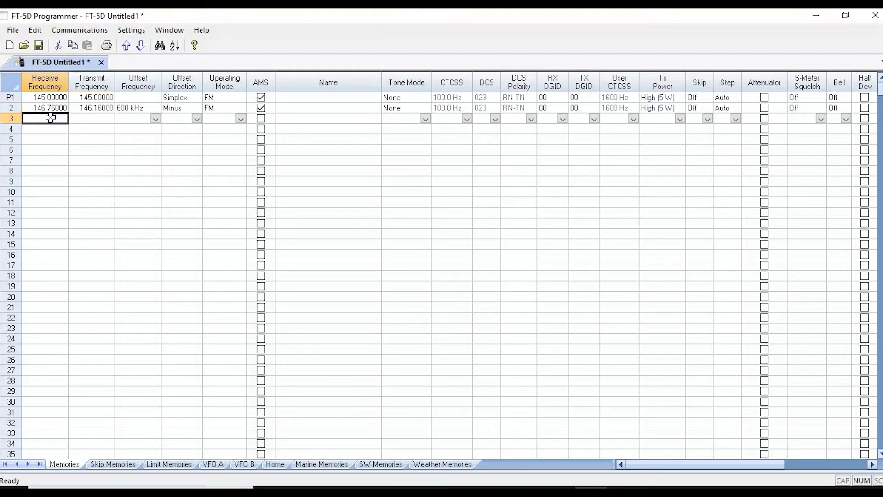
{"action": "type", "text": "448."}
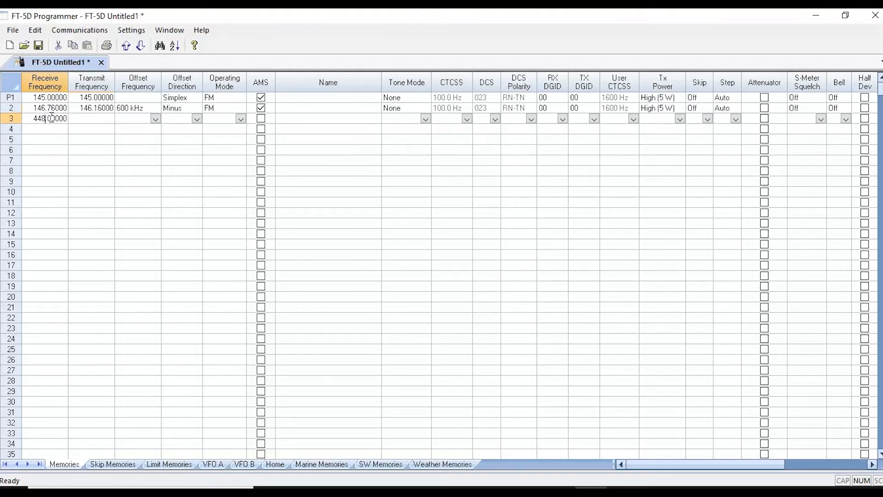
{"action": "type", "text": "875"}
{"action": "key", "text": "Tab"}
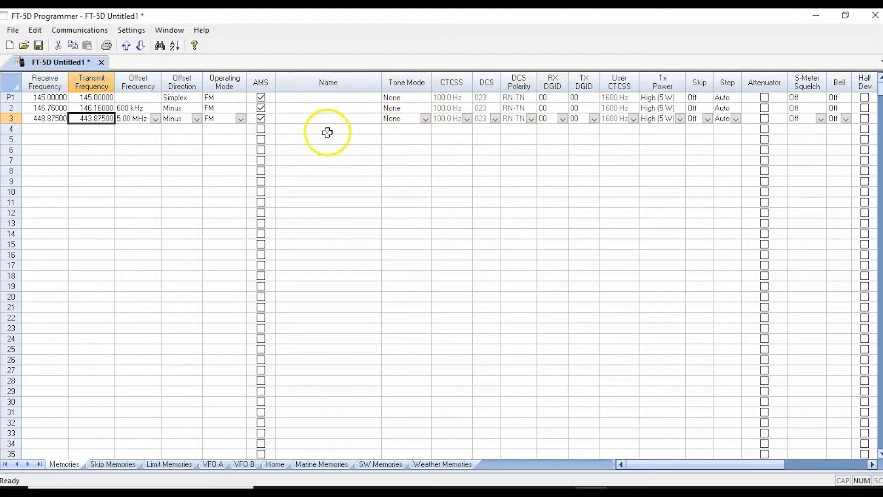
Name memory channel 2 Pensacola.
{"action": "left_click", "coordinate": [304, 112]}
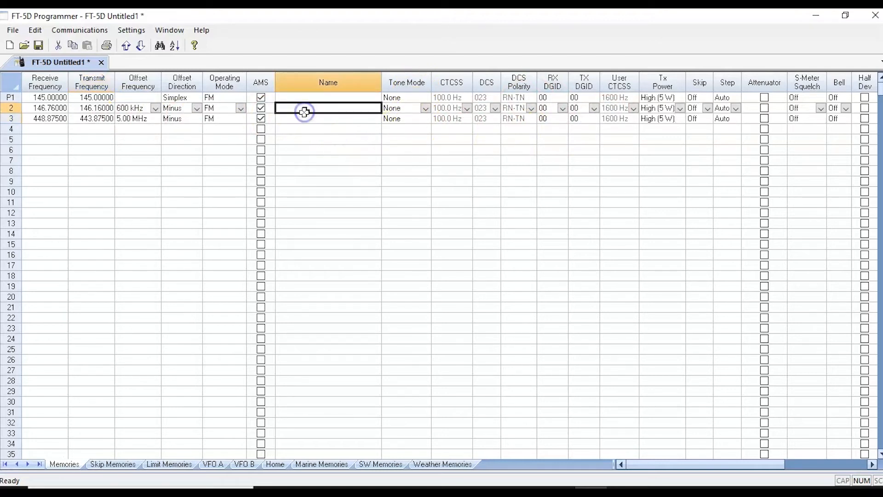
{"action": "type", "text": "ensacola"}
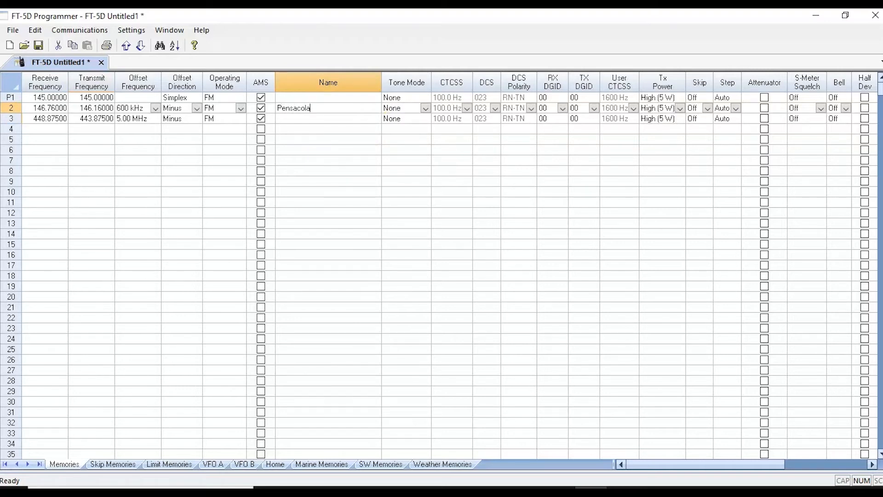
{"action": "left_click", "coordinate": [338, 117]}
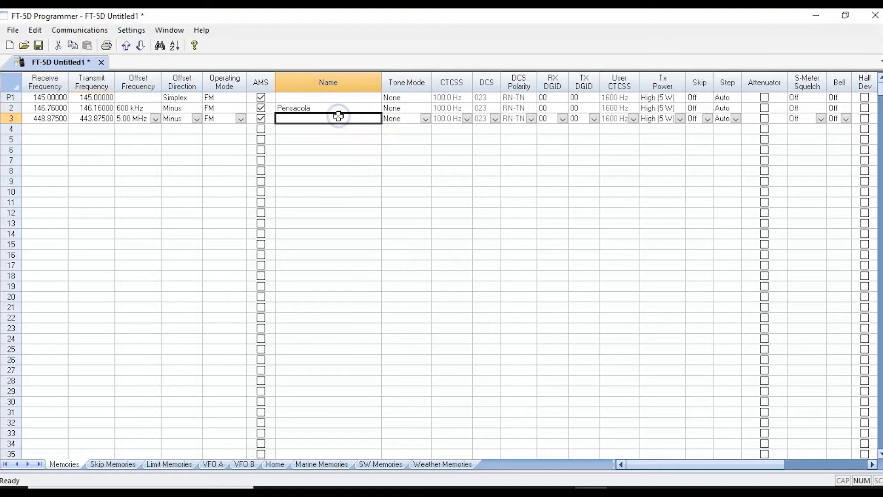
Name memory channel 3 Pensacola and set its tone mode to Tone.
{"action": "type", "text": "Pensacola"}
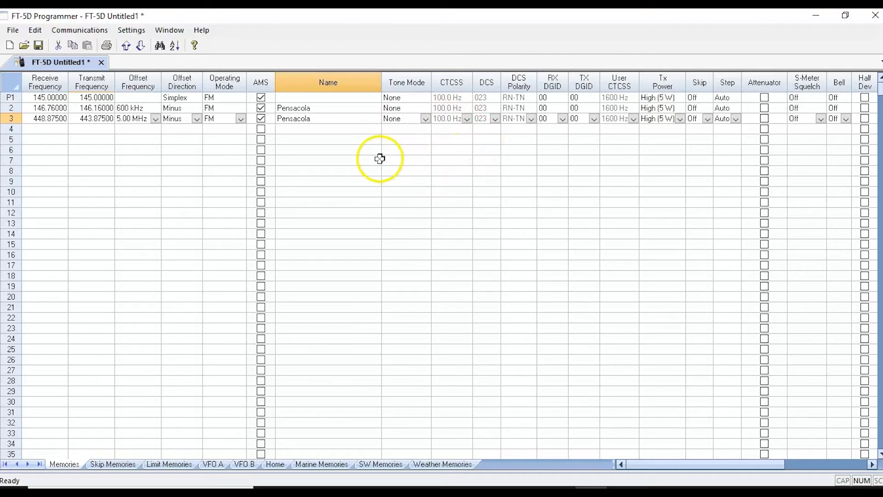
{"action": "left_click", "coordinate": [425, 118]}
{"action": "left_click", "coordinate": [401, 136]}
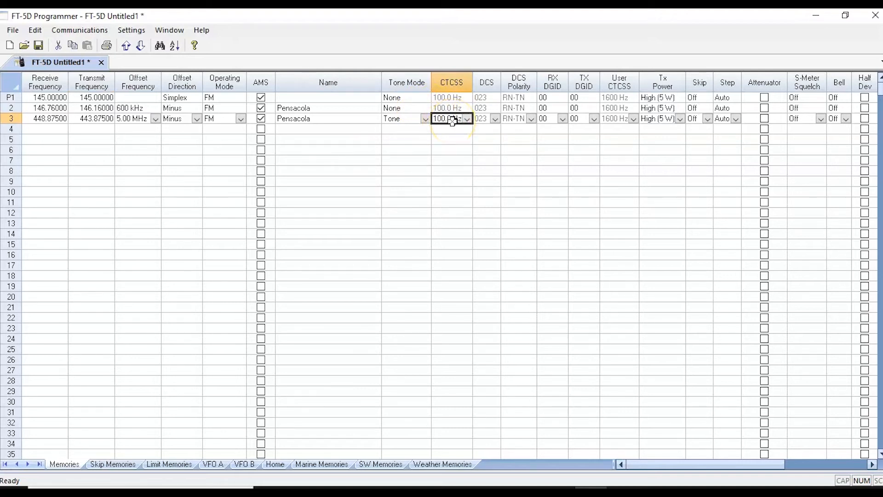
Set memory channel 2's tone mode to Tone and check its available CTCSS frequencies and tone modes.
{"action": "left_click", "coordinate": [423, 109]}
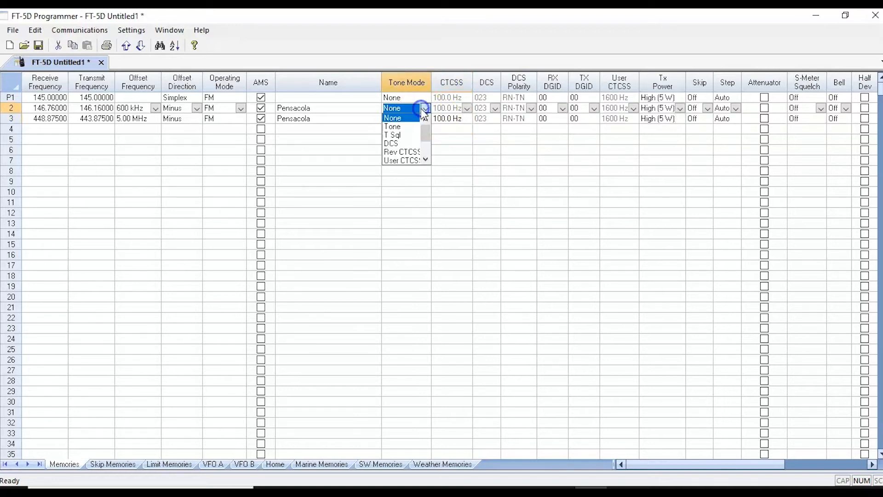
{"action": "left_click", "coordinate": [403, 126]}
{"action": "left_click", "coordinate": [449, 109]}
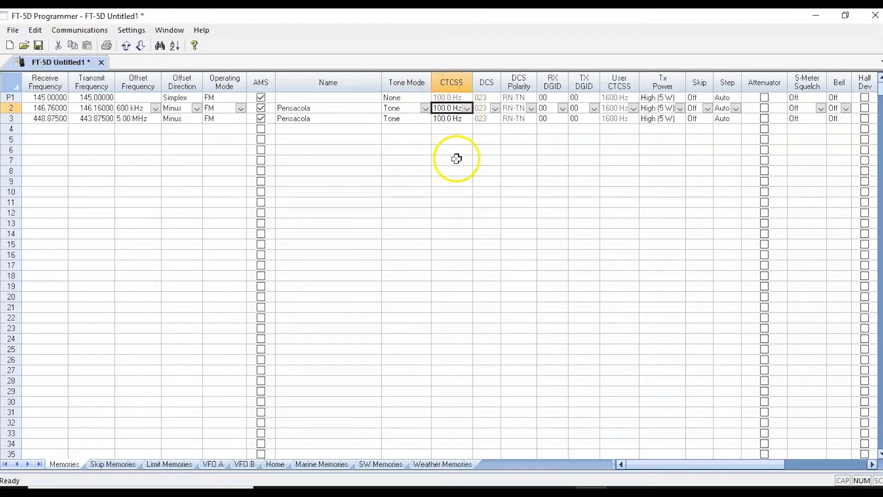
{"action": "left_click", "coordinate": [466, 109]}
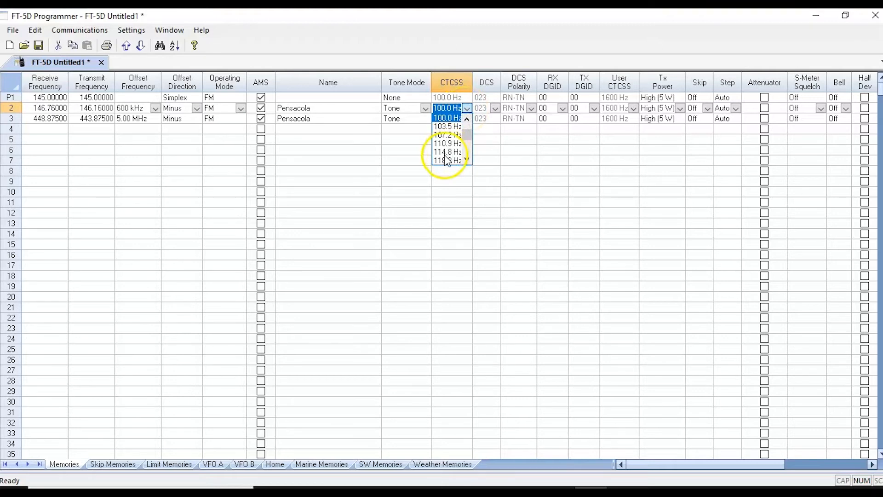
{"action": "left_click_drag", "start_coordinate": [465, 137], "coordinate": [463, 151]}
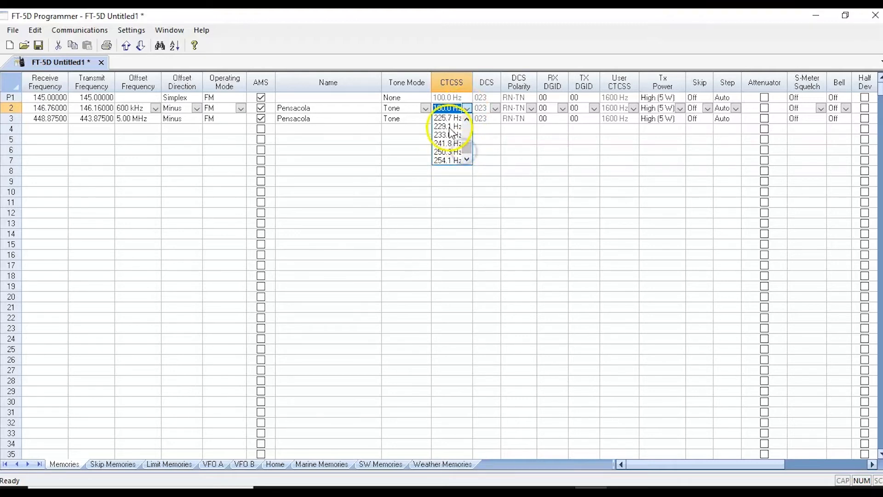
{"action": "left_click", "coordinate": [426, 109]}
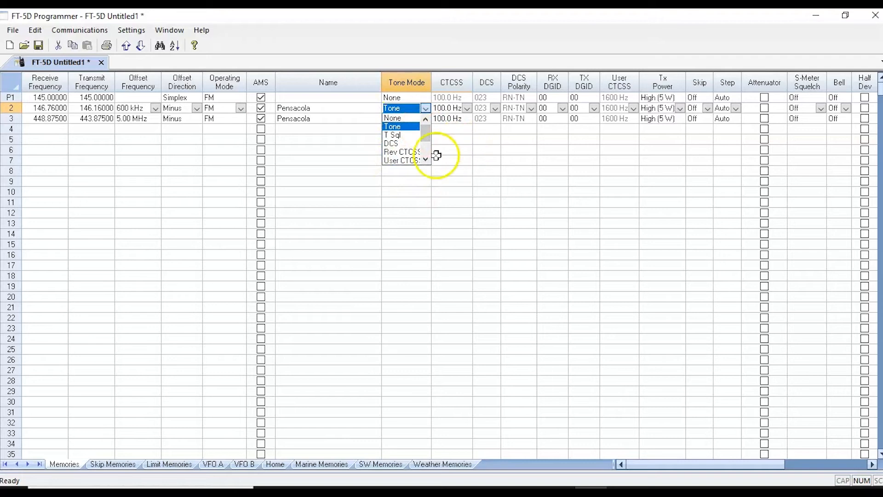
{"action": "left_click", "coordinate": [365, 121]}
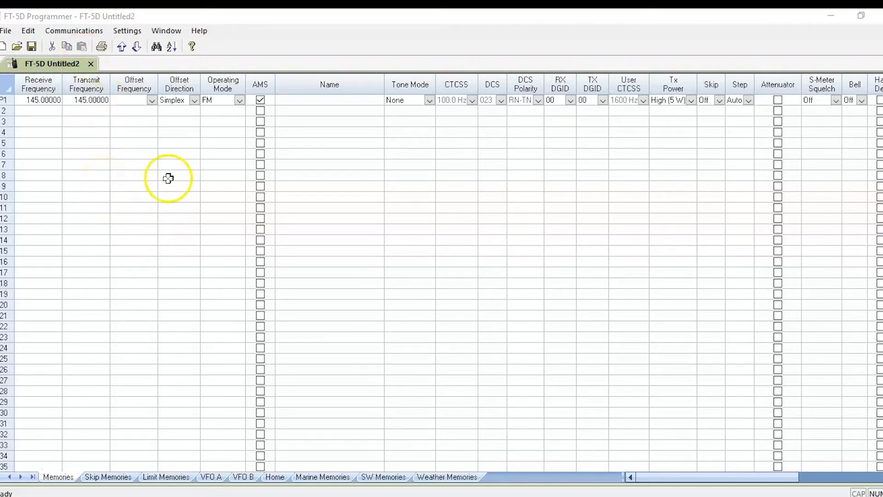
Export the blank radio file to the Desktop as a comma-delimited file named FT5.csv.
{"action": "left_click", "coordinate": [81, 32]}
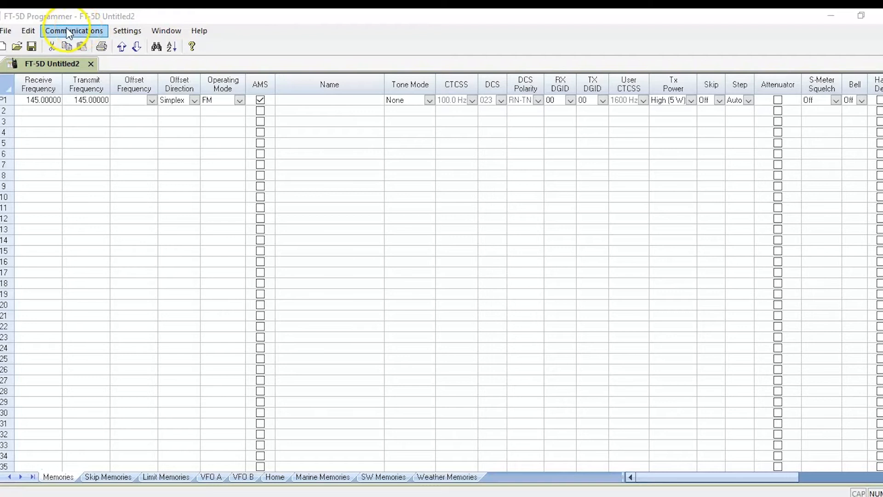
{"action": "left_click", "coordinate": [5, 31]}
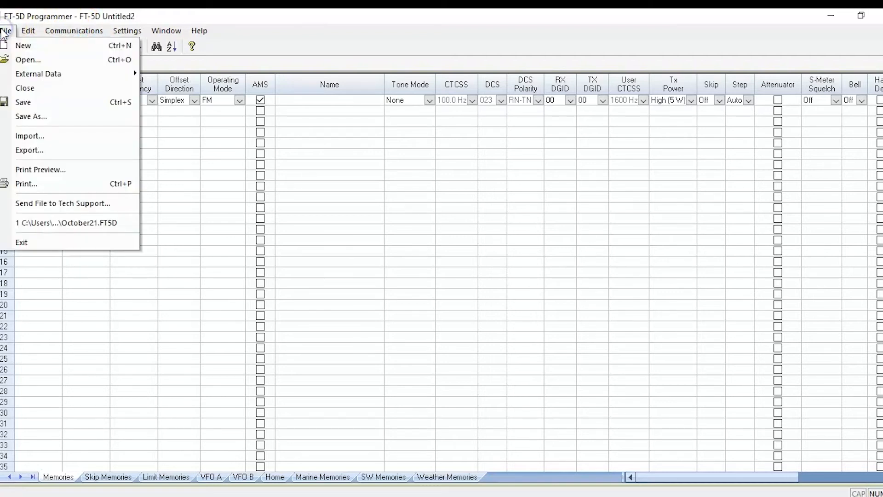
{"action": "left_click", "coordinate": [29, 150]}
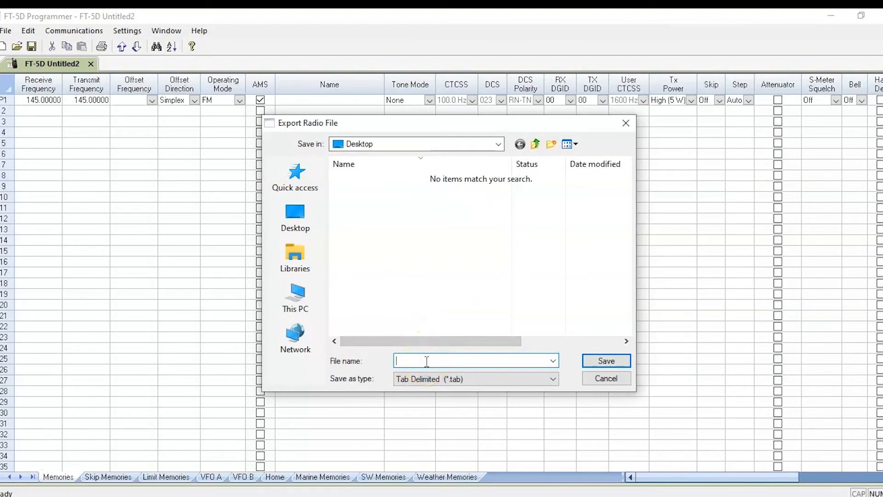
{"action": "type", "text": "FT5"}
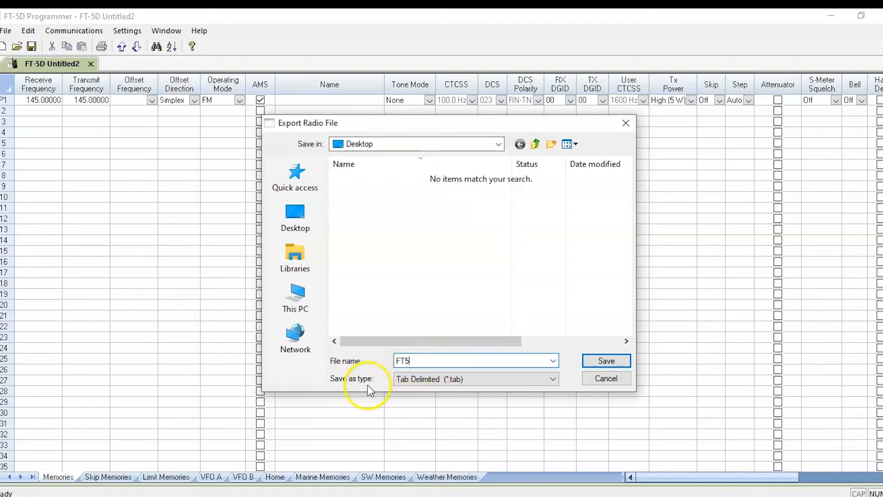
{"action": "left_click", "coordinate": [553, 379]}
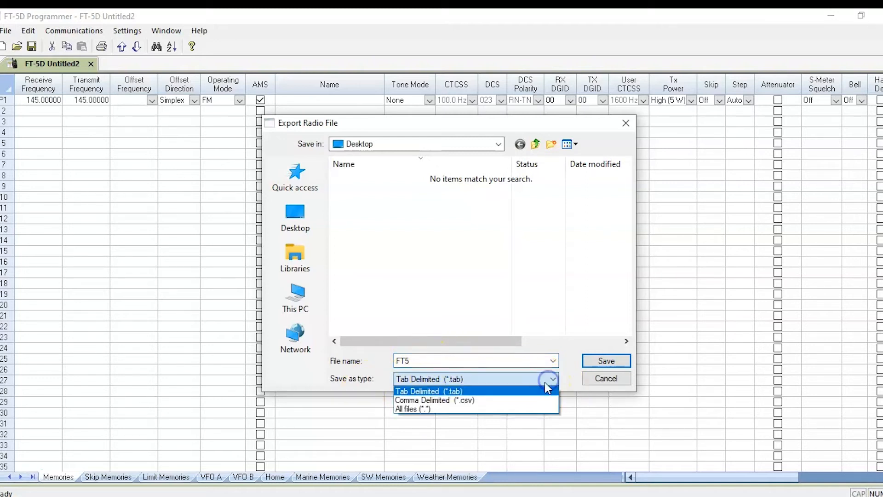
{"action": "left_click", "coordinate": [479, 399]}
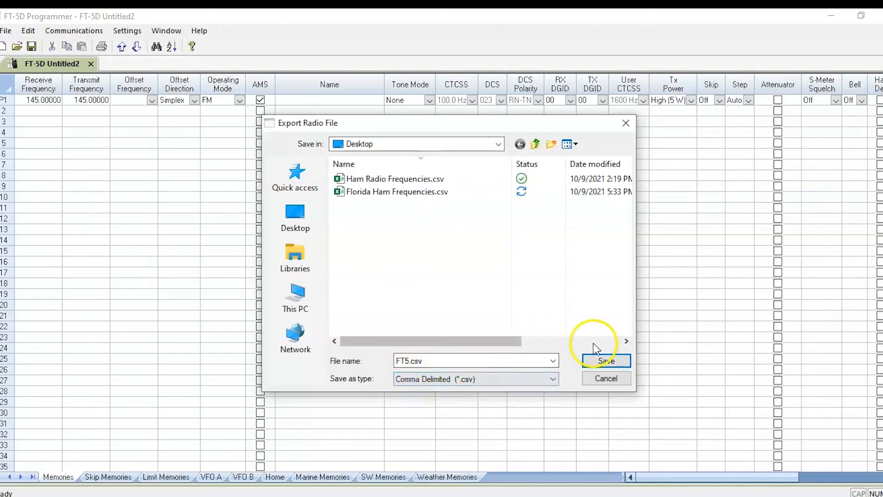
{"action": "left_click", "coordinate": [598, 361]}
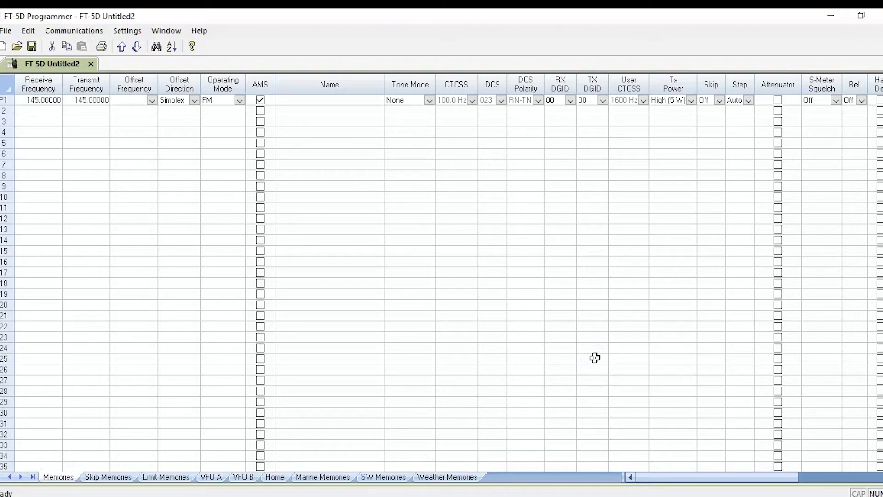
Open the exported FT5.csv from the desktop in Excel.
{"action": "left_click", "coordinate": [830, 15]}
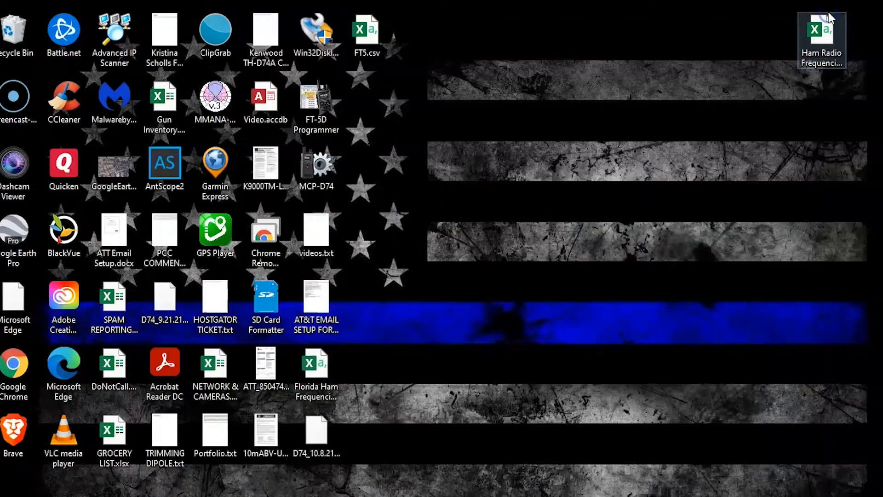
{"action": "double_click", "coordinate": [372, 42]}
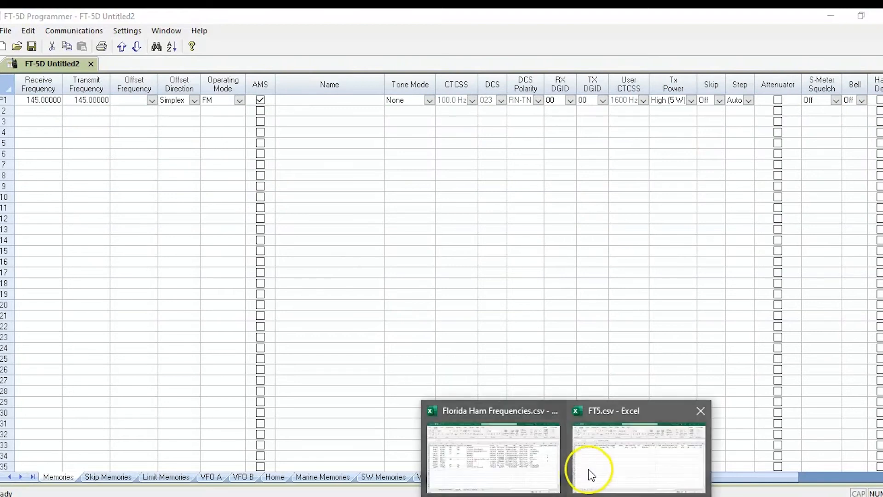
{"action": "left_click", "coordinate": [599, 463]}
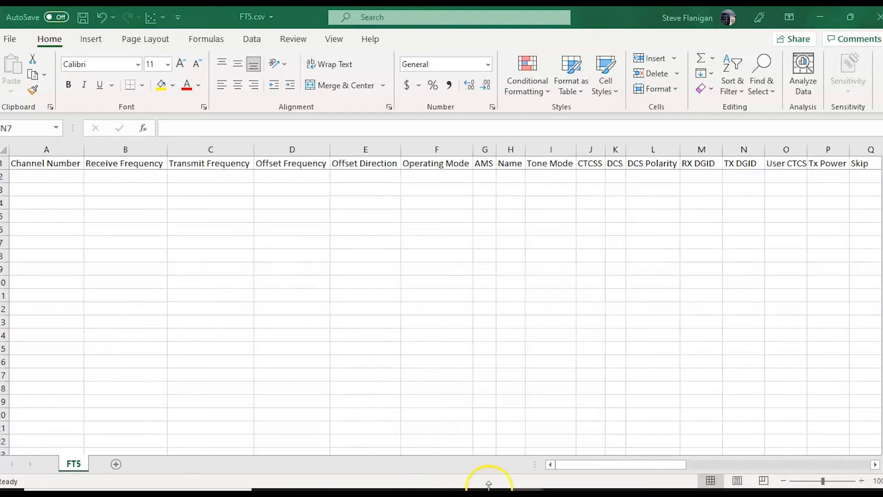
Switch to the Florida Ham Frequencies workbook and look over the Santa Rosa and Okaloosa sheets before returning to Escambia.
{"action": "mouse_move", "coordinate": [559, 490]}
{"action": "left_click", "coordinate": [508, 420]}
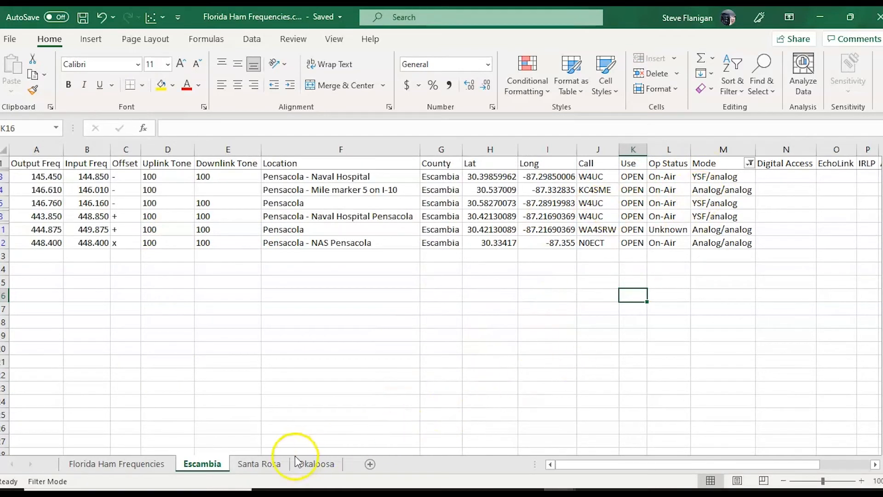
{"action": "left_click", "coordinate": [271, 465]}
{"action": "left_click", "coordinate": [313, 465]}
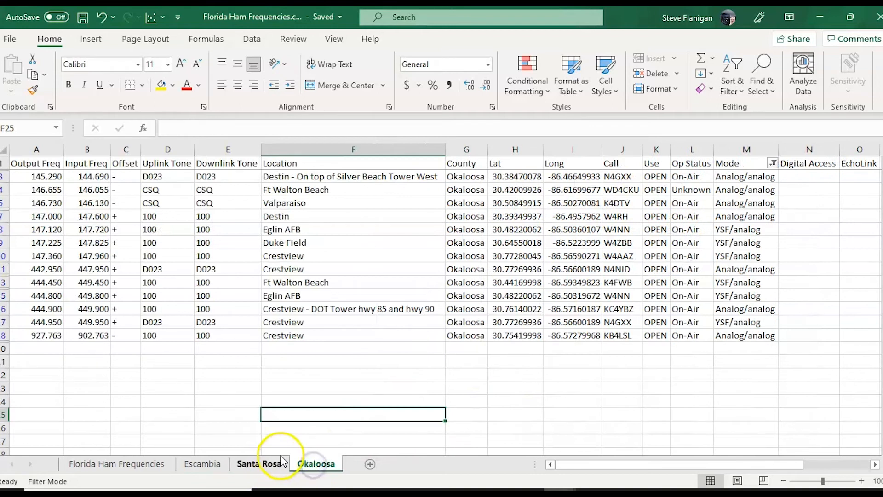
{"action": "left_click", "coordinate": [208, 465]}
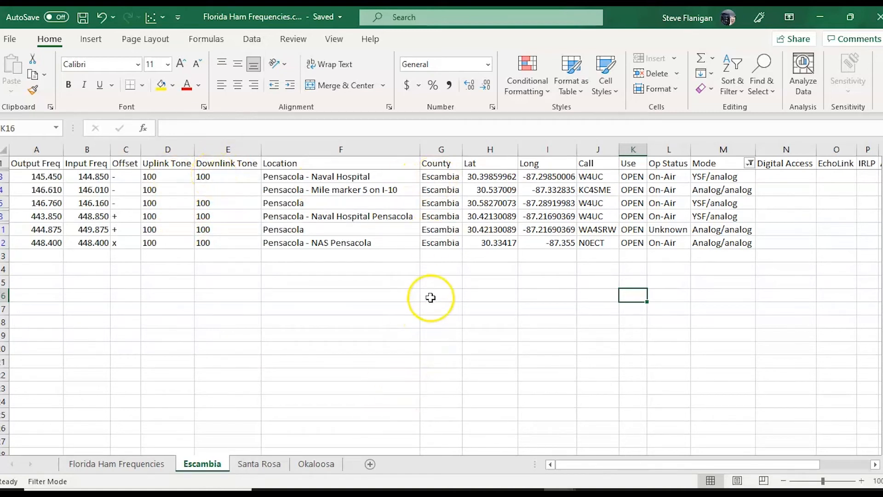
Copy the six Escambia output frequencies into the Receive Frequency column of FT5.csv, starting at B2.
{"action": "left_click", "coordinate": [51, 174]}
{"action": "left_click_drag", "start_coordinate": [51, 175], "coordinate": [36, 238]}
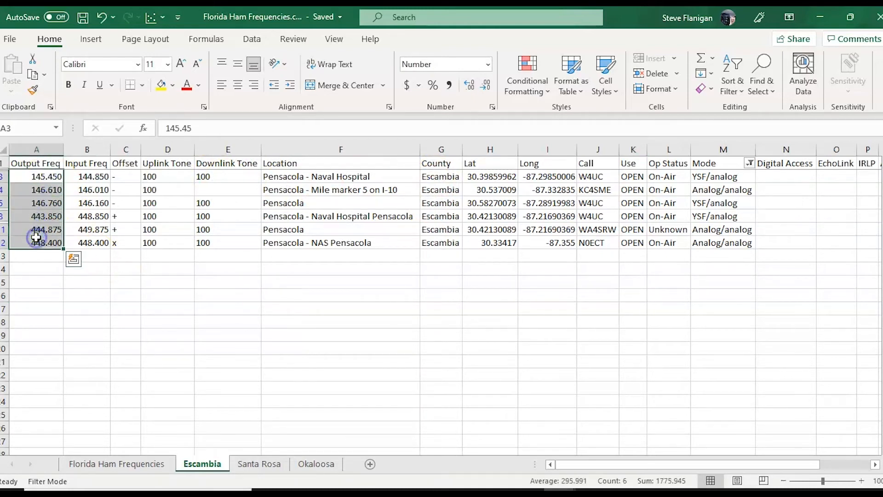
{"action": "key", "text": "ctrl+c"}
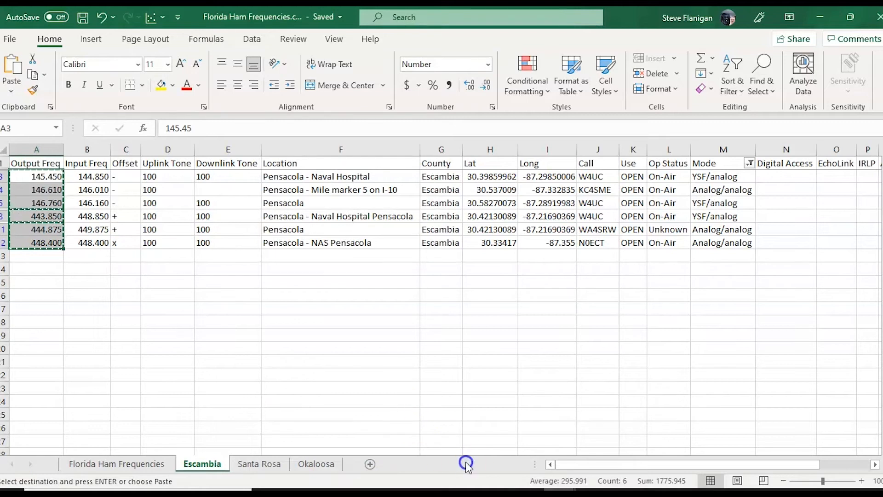
{"action": "mouse_move", "coordinate": [560, 493]}
{"action": "left_click", "coordinate": [605, 464]}
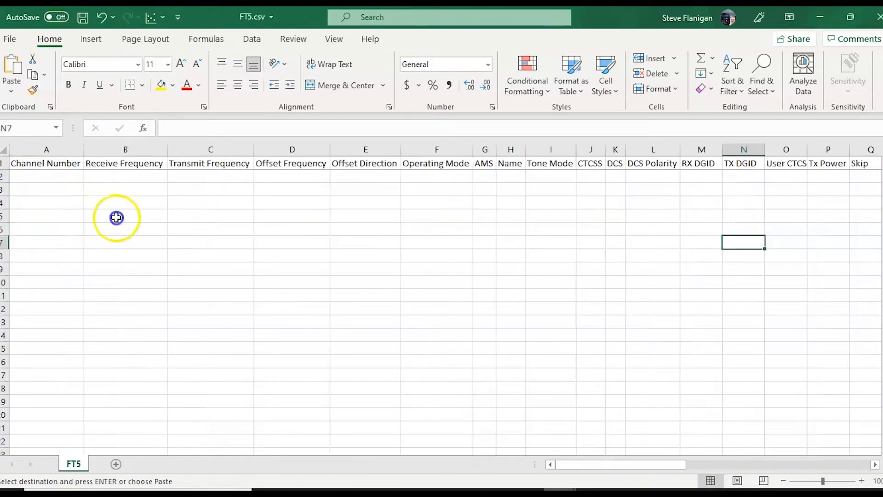
{"action": "left_click", "coordinate": [115, 178]}
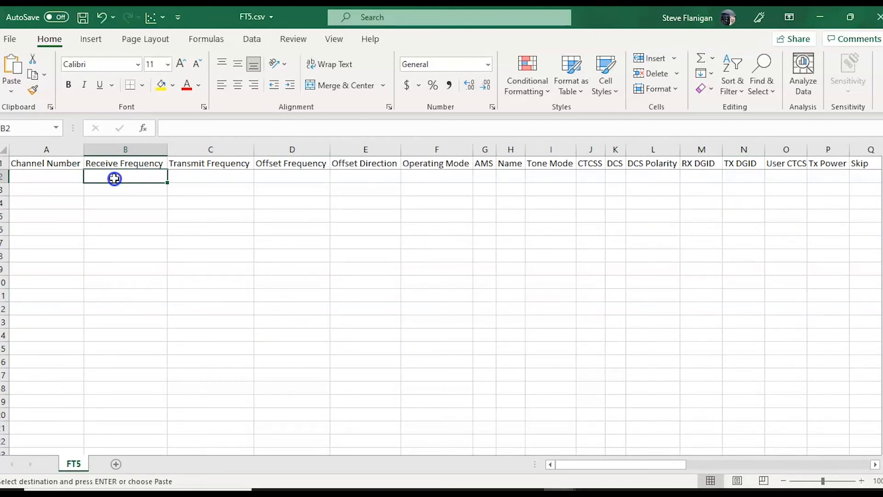
{"action": "key", "text": "ctrl+v"}
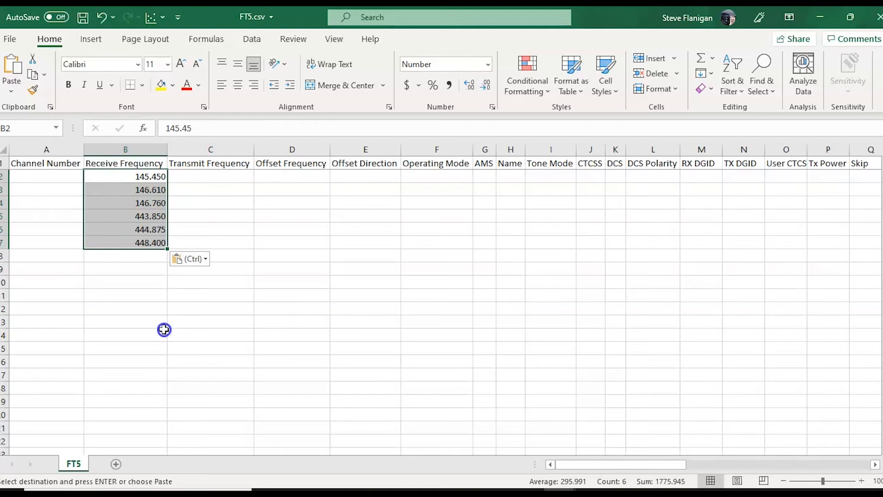
Copy the six Escambia repeater locations into the Name column of FT5.csv, starting at H2.
{"action": "left_click", "coordinate": [558, 491]}
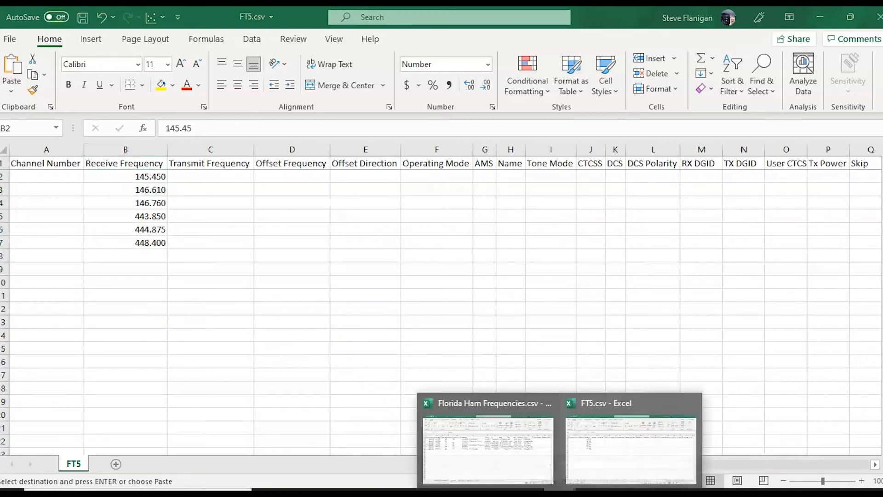
{"action": "left_click", "coordinate": [509, 451]}
{"action": "left_click_drag", "start_coordinate": [287, 178], "coordinate": [286, 240]}
{"action": "key", "text": "ctrl+c"}
{"action": "mouse_move", "coordinate": [557, 491]}
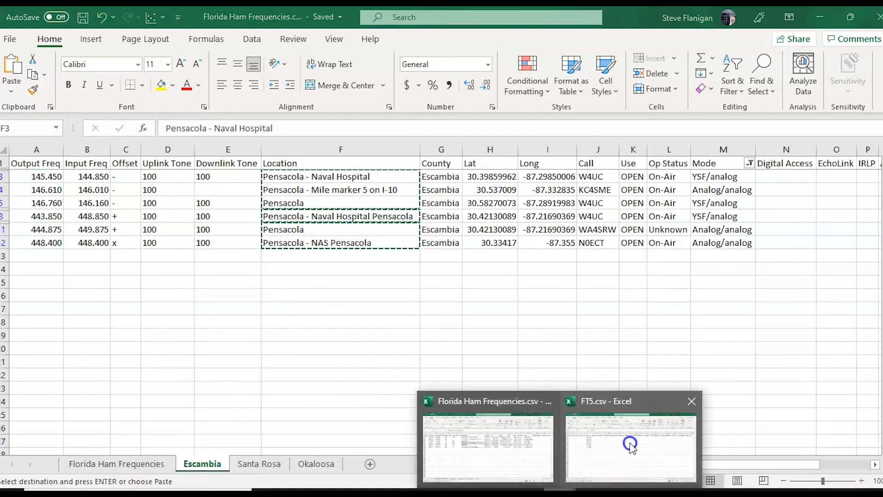
{"action": "left_click", "coordinate": [627, 444]}
{"action": "left_click", "coordinate": [511, 177]}
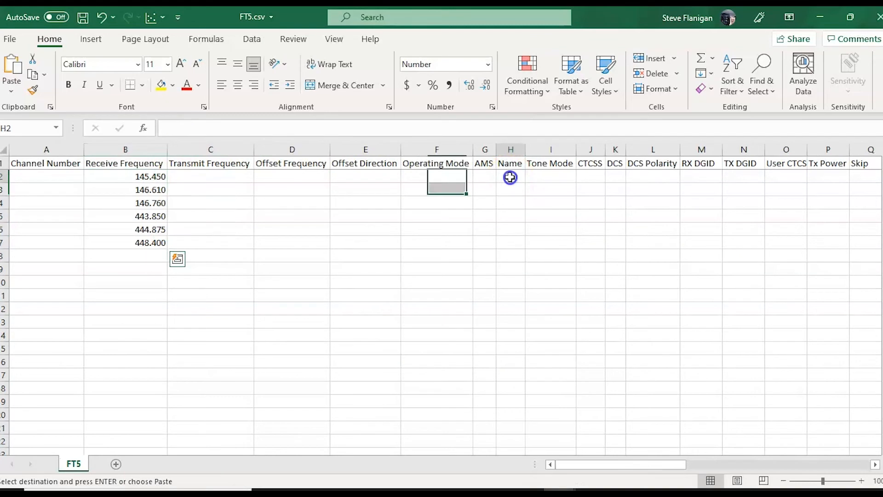
{"action": "key", "text": "ctrl+v"}
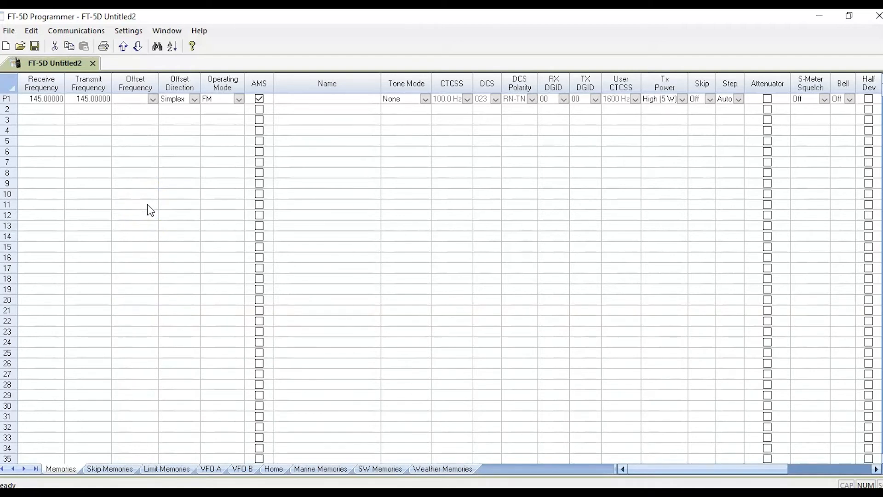
In the FT-5D Programmer, try to import the comma-delimited FT5.csv from the Desktop into the blank radio file.
{"action": "left_click", "coordinate": [87, 31]}
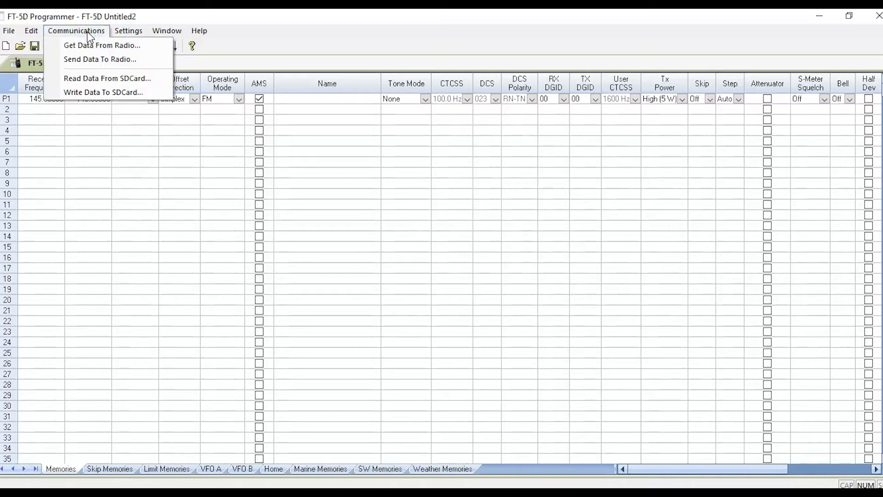
{"action": "left_click", "coordinate": [11, 34]}
{"action": "left_click", "coordinate": [10, 33]}
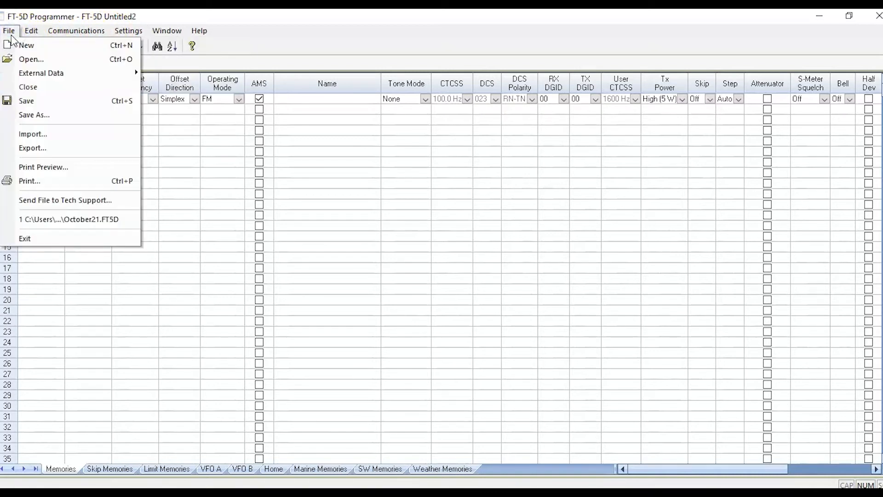
{"action": "left_click", "coordinate": [40, 132]}
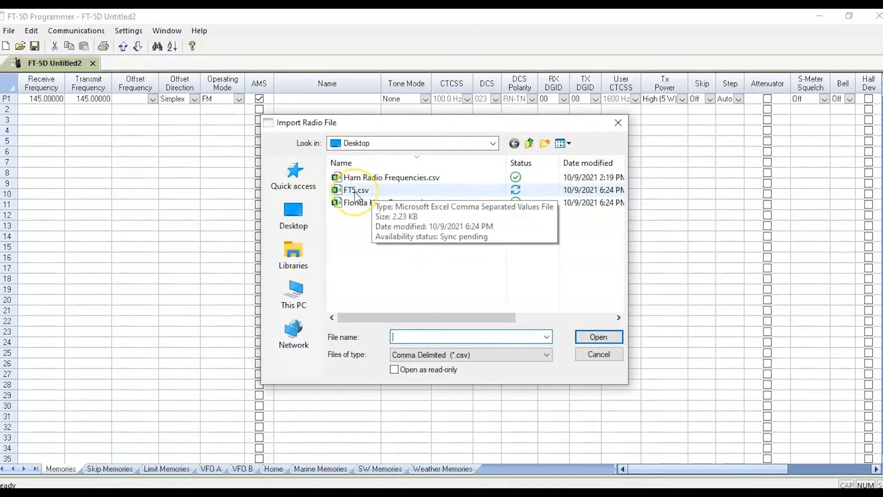
{"action": "left_click", "coordinate": [357, 193]}
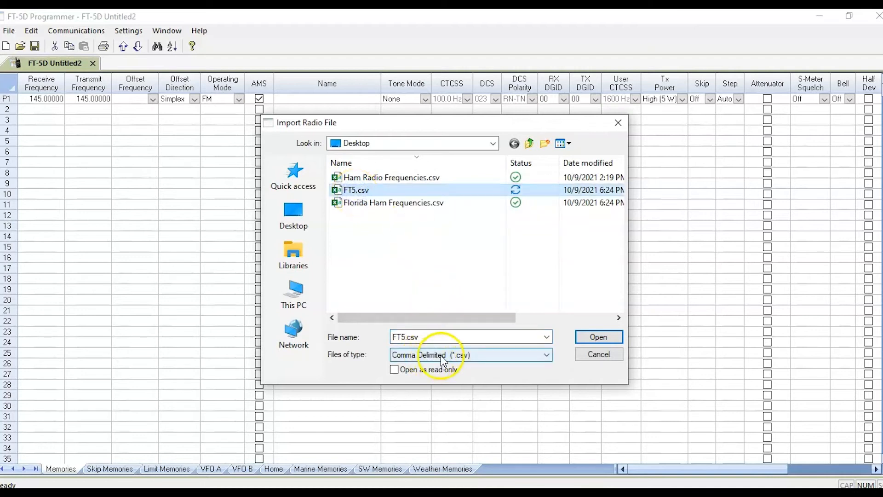
{"action": "left_click", "coordinate": [599, 338]}
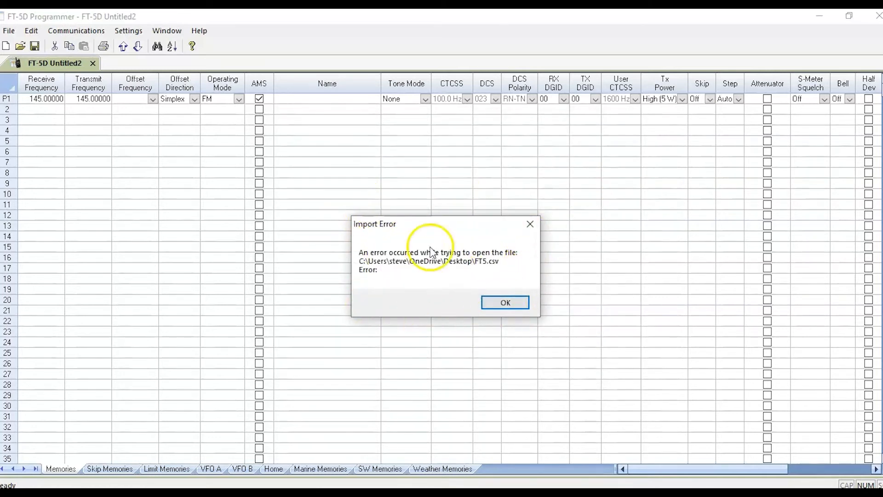
Dismiss the import error and close the FT5.csv workbook in Excel to release the file for import.
{"action": "left_click", "coordinate": [495, 298]}
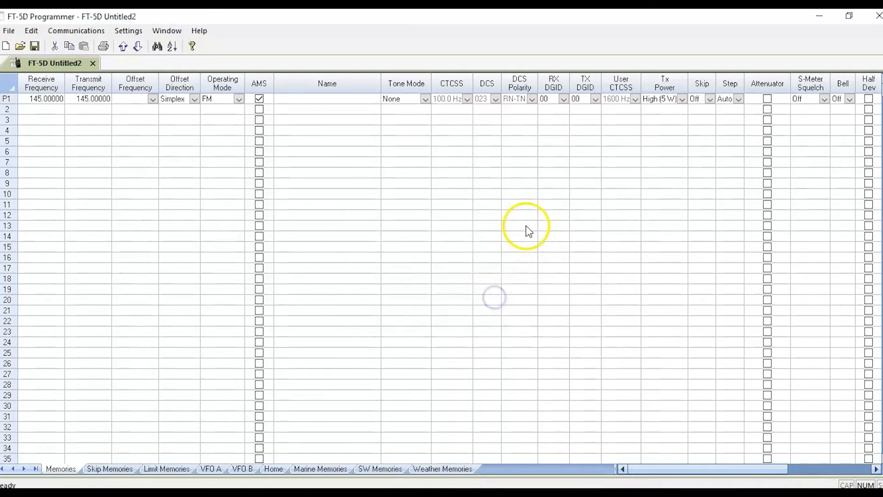
{"action": "mouse_move", "coordinate": [560, 492]}
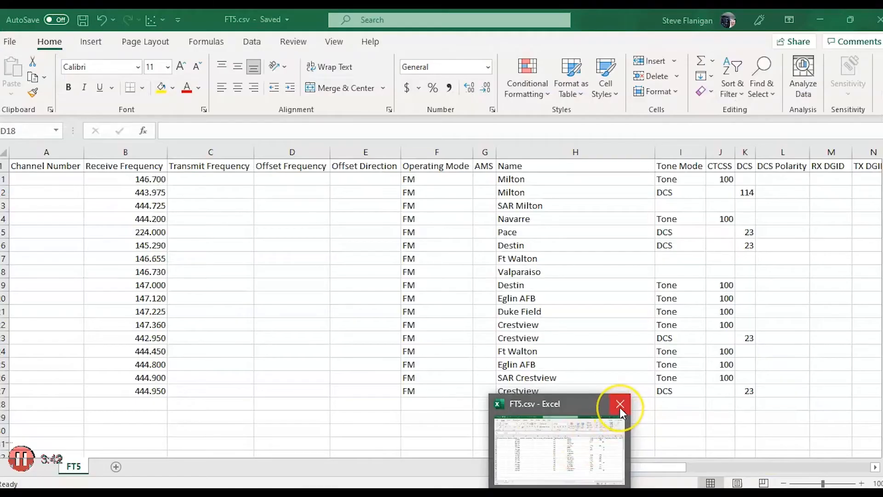
{"action": "left_click", "coordinate": [619, 405]}
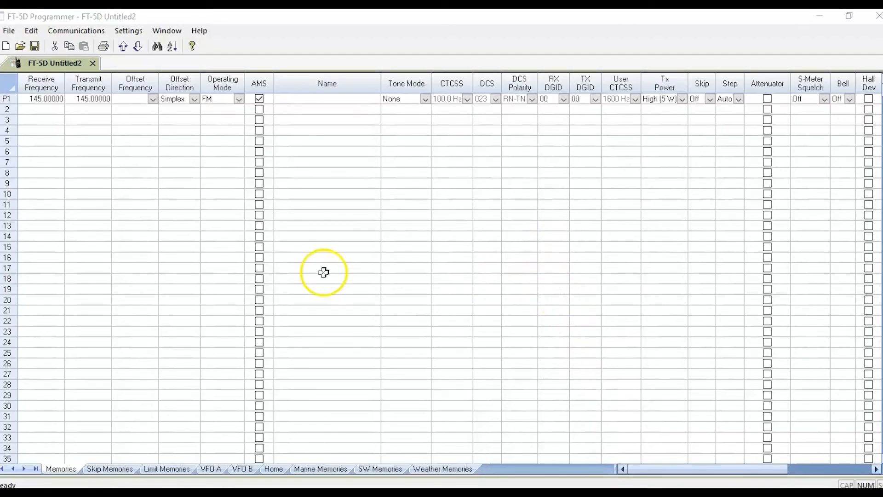
Start importing FT5.csv from the Desktop into the radio file, skipping 1 row at the beginning and keeping comma as the delimiter.
{"action": "left_click", "coordinate": [11, 31]}
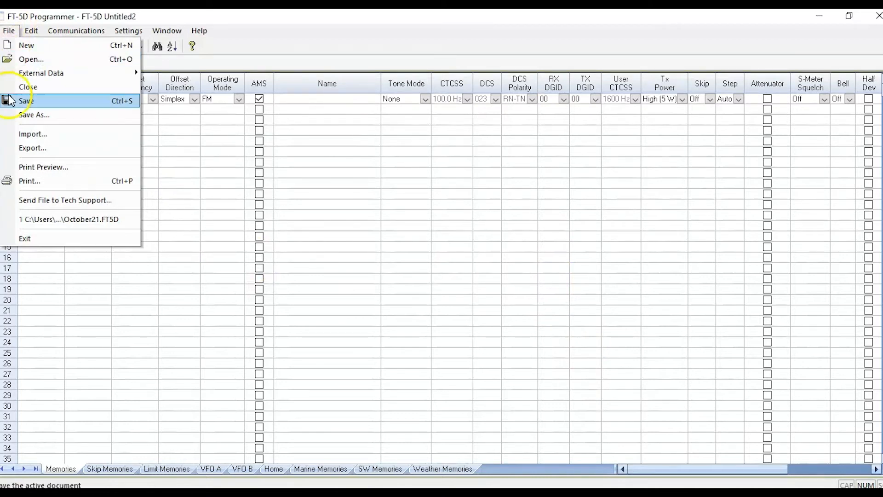
{"action": "left_click", "coordinate": [28, 135]}
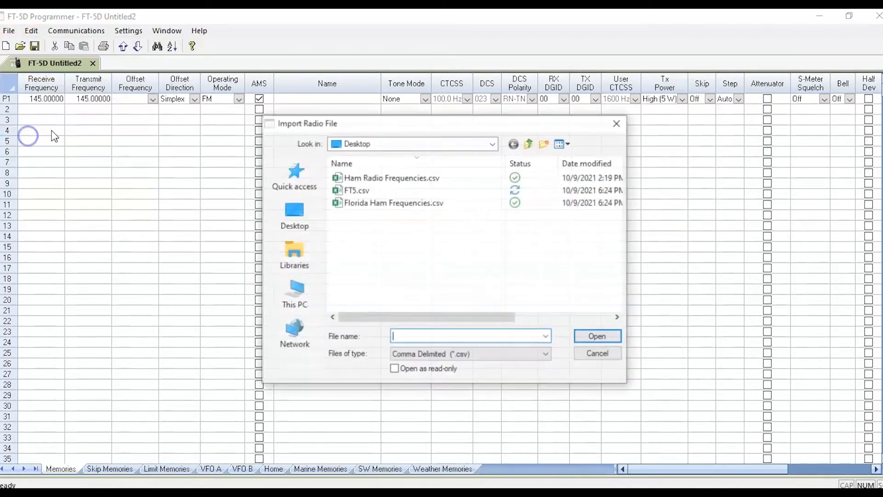
{"action": "left_click", "coordinate": [358, 190]}
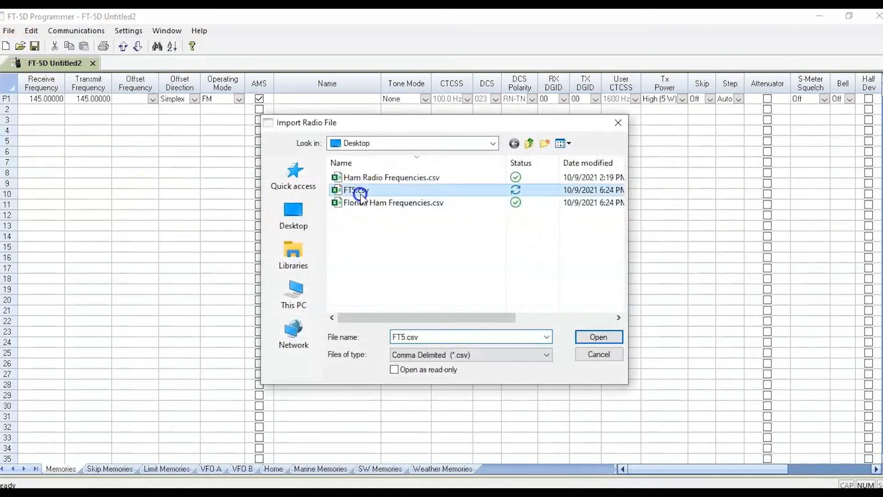
{"action": "left_click", "coordinate": [598, 338]}
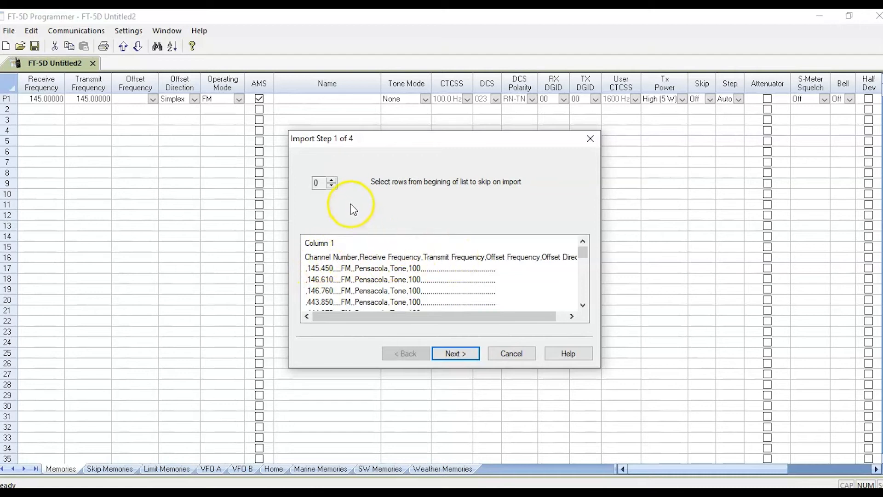
{"action": "left_click", "coordinate": [332, 180]}
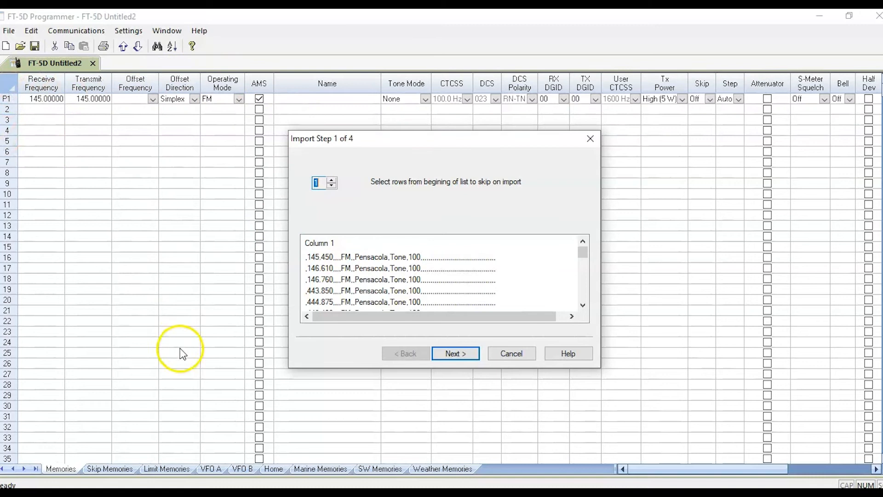
{"action": "left_click", "coordinate": [457, 354]}
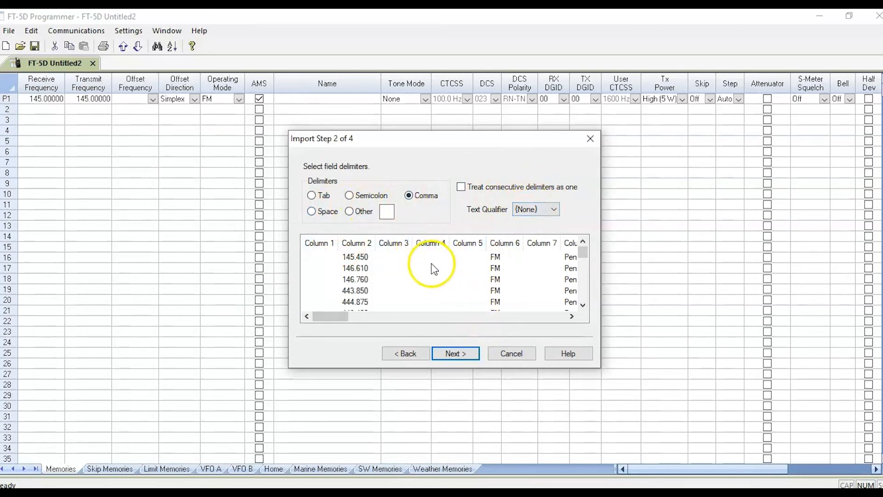
{"action": "left_click", "coordinate": [461, 357]}
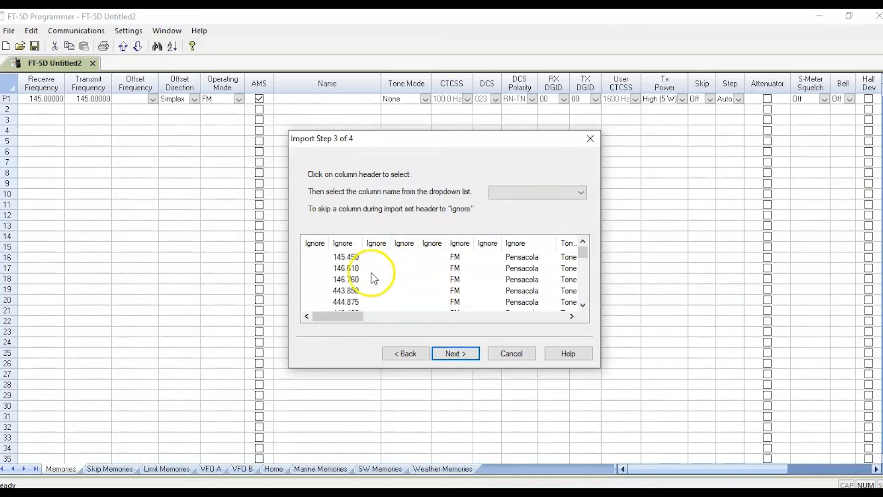
Map import column 2, which holds the repeater frequencies, to Receive Frequency.
{"action": "mouse_move", "coordinate": [344, 317]}
{"action": "left_mouse_down"}
{"action": "mouse_move", "coordinate": [502, 331]}
{"action": "mouse_move", "coordinate": [335, 332]}
{"action": "left_mouse_up"}
{"action": "left_click", "coordinate": [345, 244]}
{"action": "left_click", "coordinate": [46, 86]}
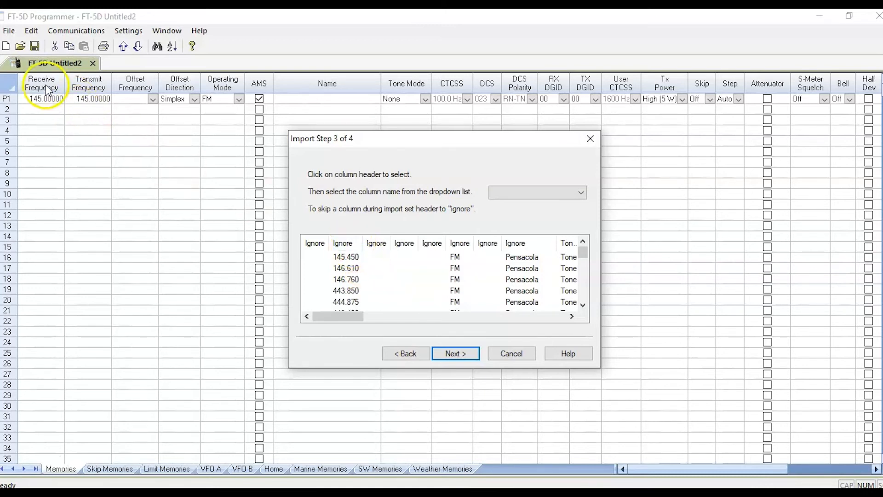
{"action": "left_click", "coordinate": [344, 242]}
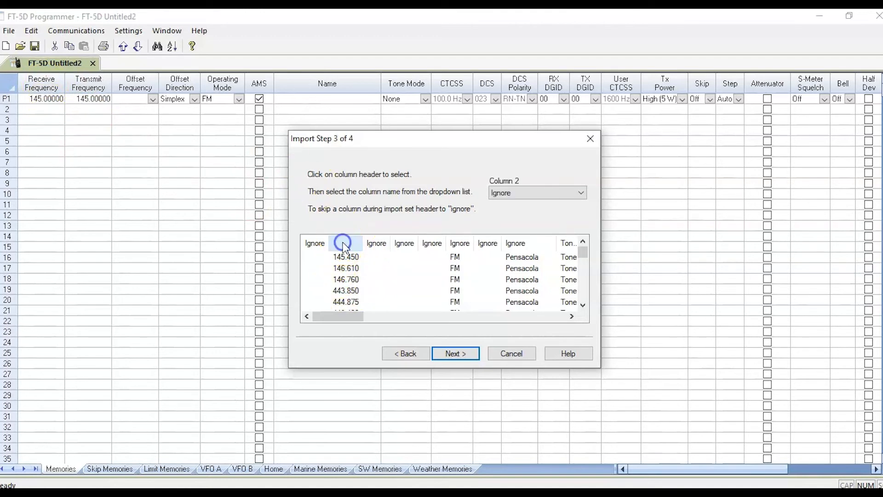
{"action": "left_click", "coordinate": [540, 191]}
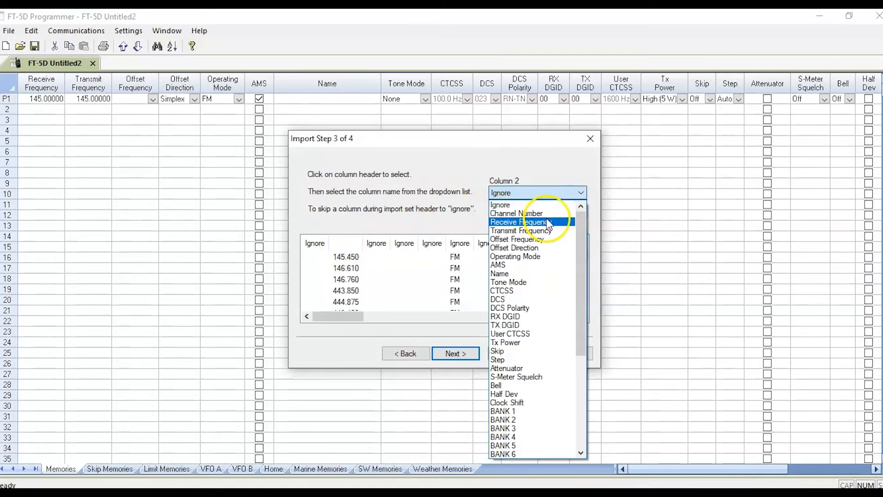
{"action": "left_click", "coordinate": [539, 221]}
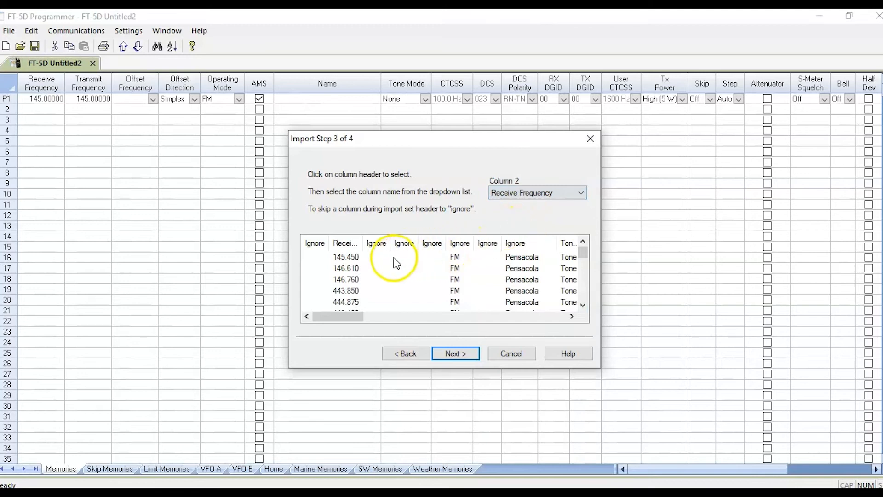
Map import column 6 to Operating Mode and column 8, with the repeater locations, to Name.
{"action": "left_click", "coordinate": [462, 243]}
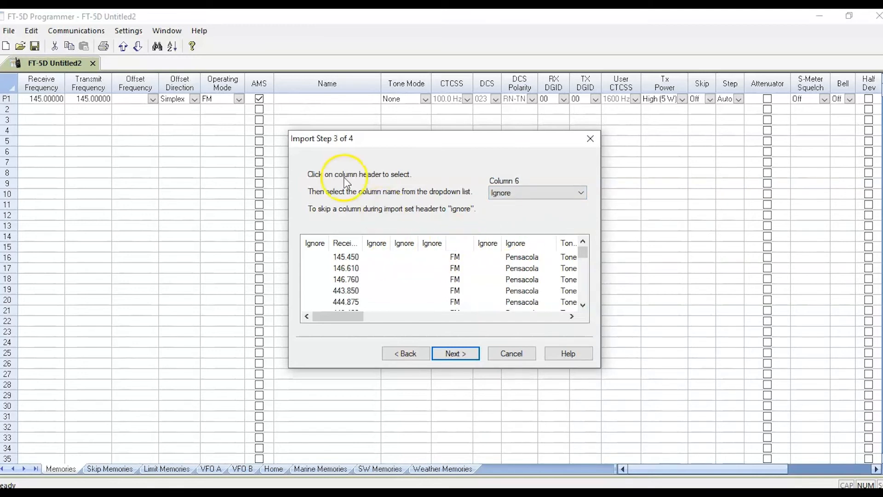
{"action": "left_click", "coordinate": [570, 193]}
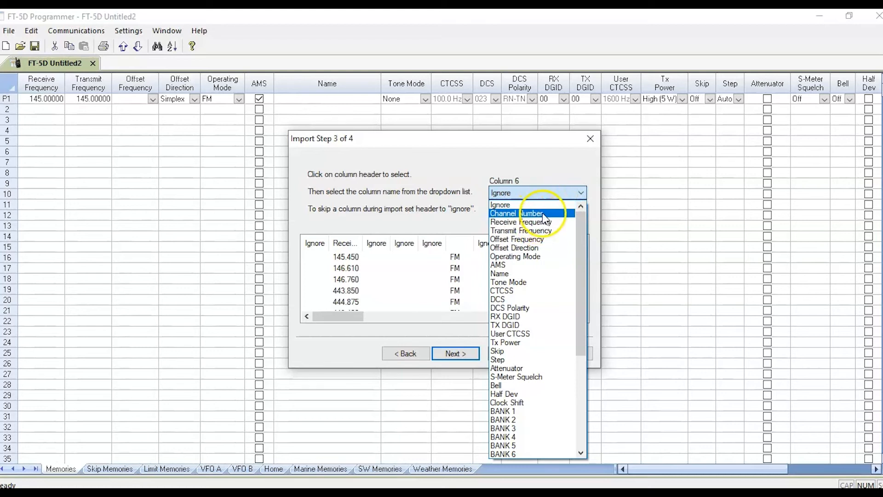
{"action": "left_click", "coordinate": [525, 256]}
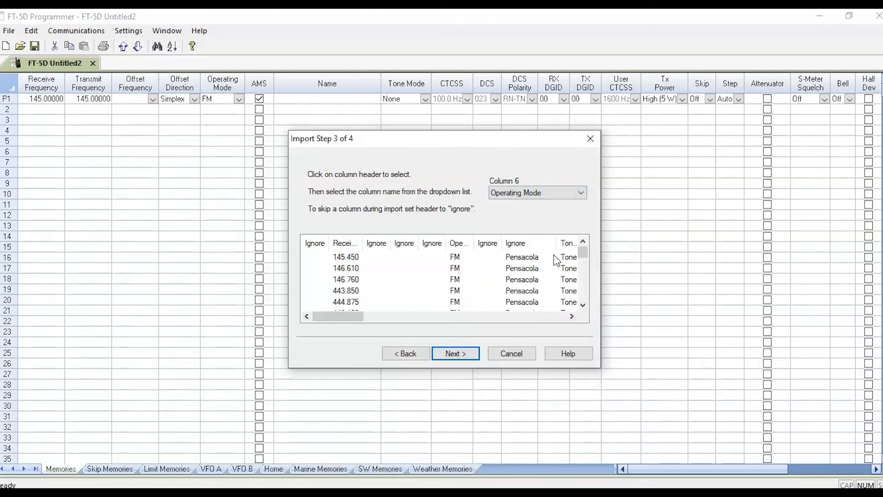
{"action": "left_click", "coordinate": [531, 248]}
{"action": "left_click", "coordinate": [517, 238]}
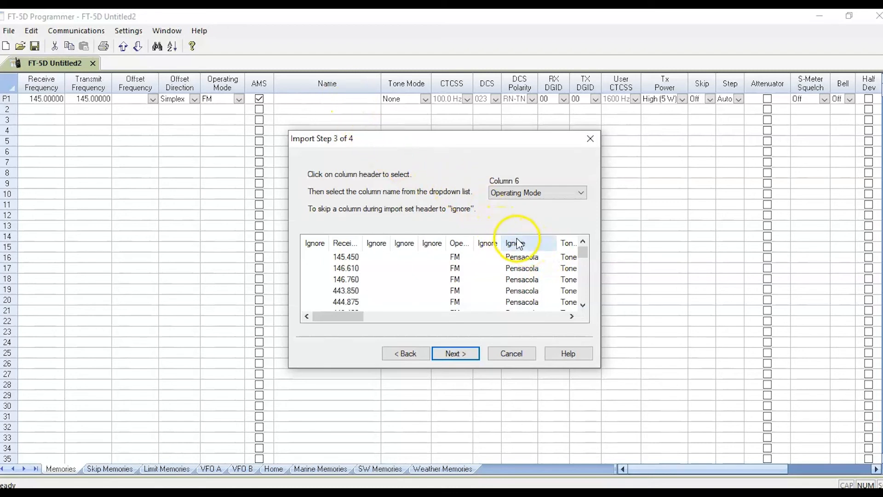
{"action": "left_click", "coordinate": [561, 194]}
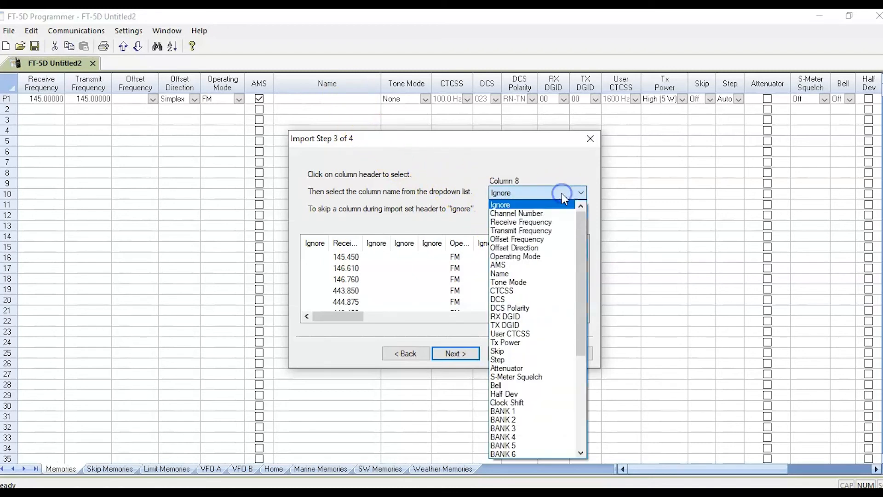
{"action": "left_click", "coordinate": [505, 273]}
{"action": "left_click", "coordinate": [533, 265]}
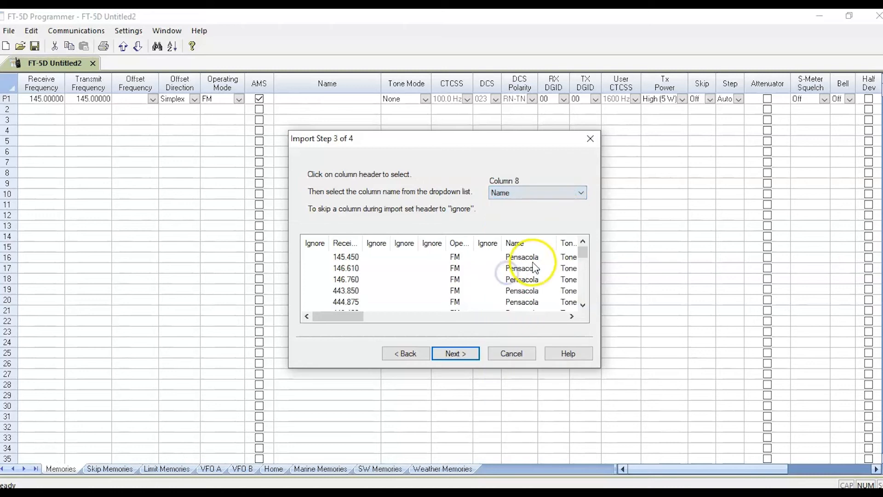
Try CTCSS as the mapping for import column 9 and restore it to Tone Mode.
{"action": "left_click_drag", "start_coordinate": [357, 317], "coordinate": [390, 315]}
{"action": "left_click", "coordinate": [412, 243]}
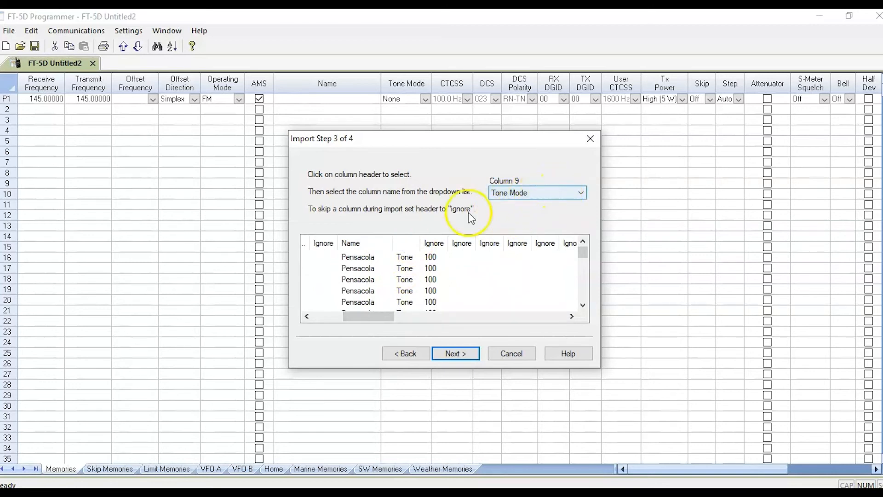
{"action": "left_click", "coordinate": [519, 195]}
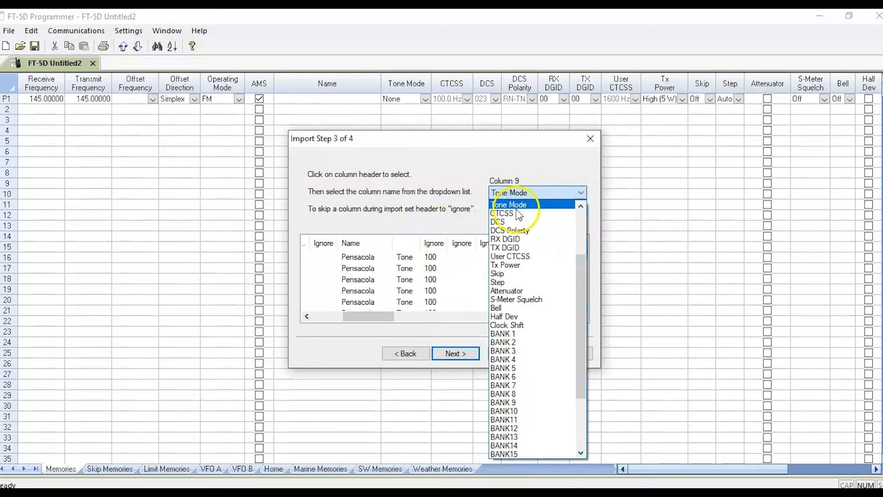
{"action": "left_click", "coordinate": [517, 210]}
{"action": "left_click", "coordinate": [528, 192]}
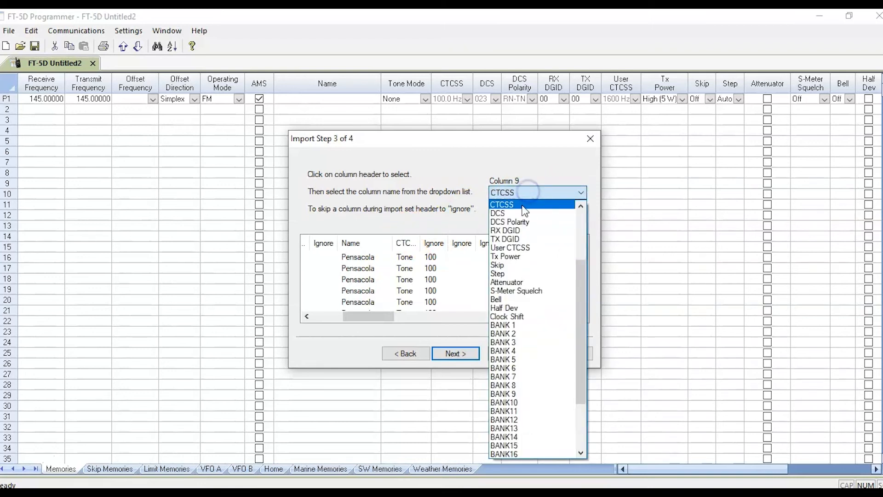
{"action": "left_click_drag", "start_coordinate": [580, 284], "coordinate": [578, 221]}
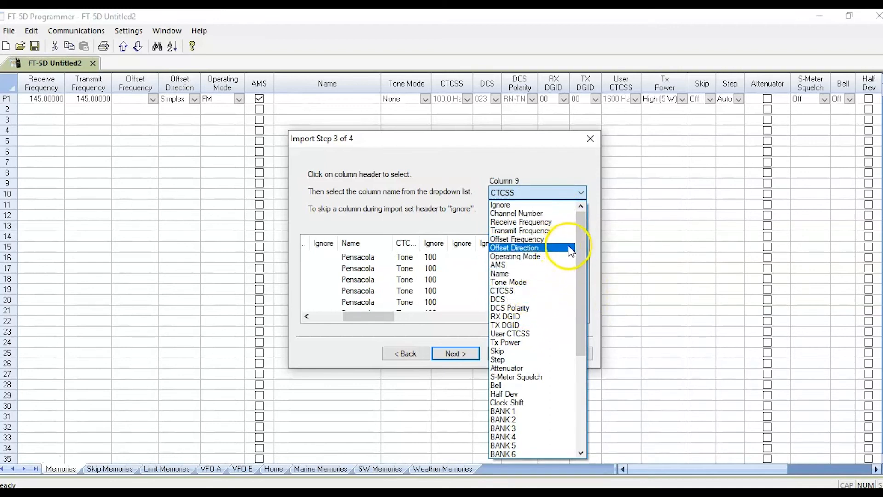
{"action": "left_click", "coordinate": [536, 281]}
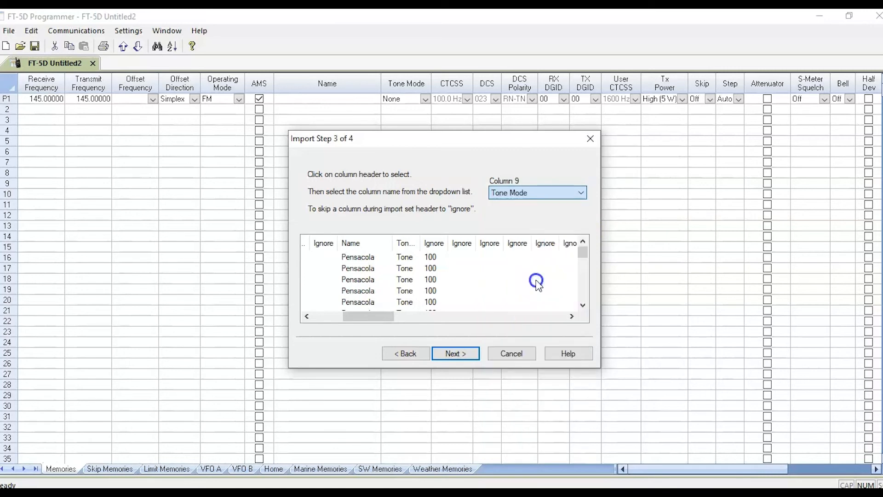
Map import column 10 to CTCSS and column 11 to DCS, and complete the import with all listed channels starting at radio memory 1.
{"action": "left_click", "coordinate": [433, 246]}
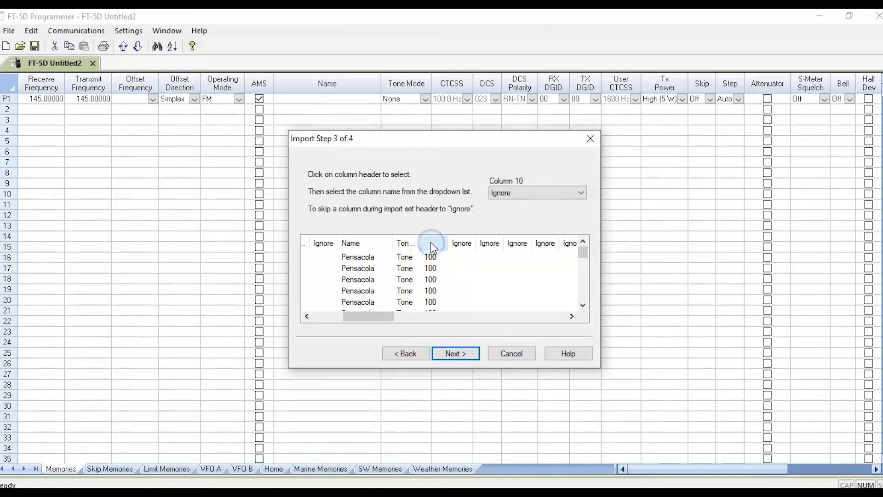
{"action": "left_click", "coordinate": [576, 193]}
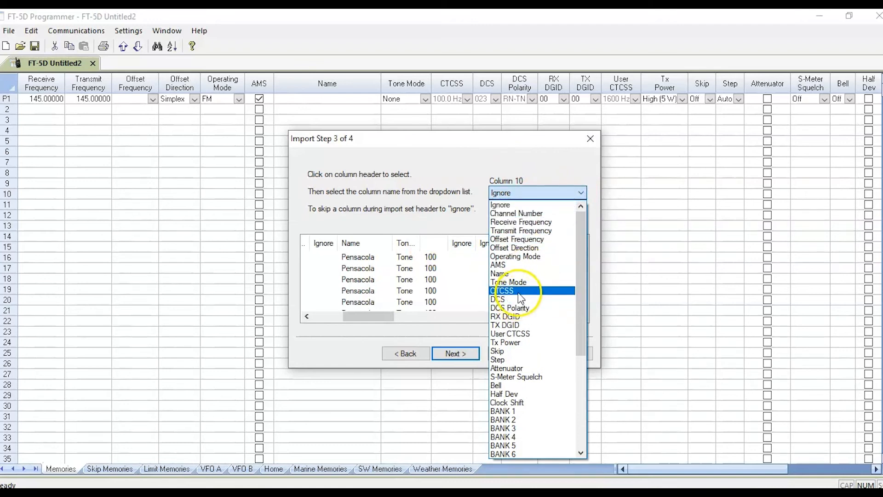
{"action": "left_click", "coordinate": [520, 296]}
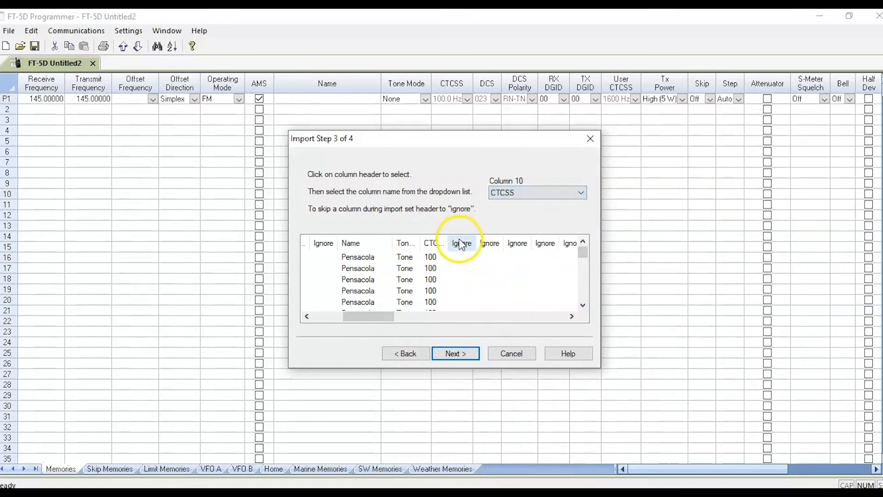
{"action": "left_click", "coordinate": [461, 243]}
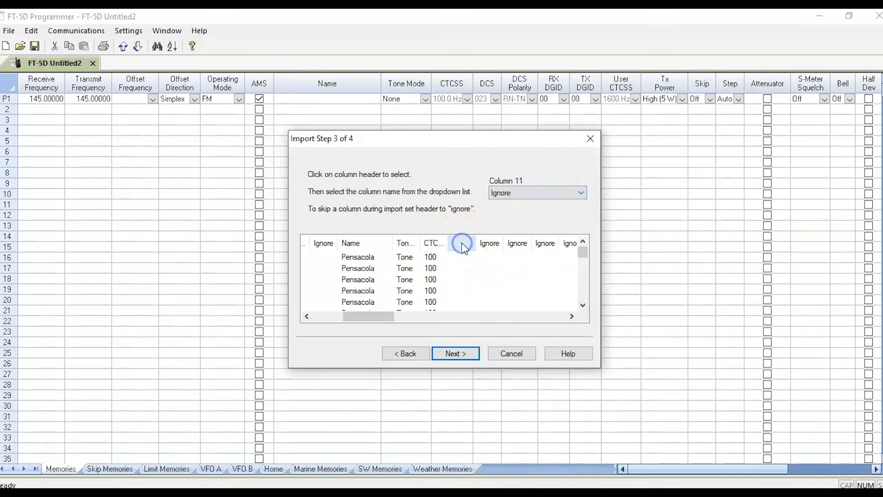
{"action": "left_click", "coordinate": [536, 197]}
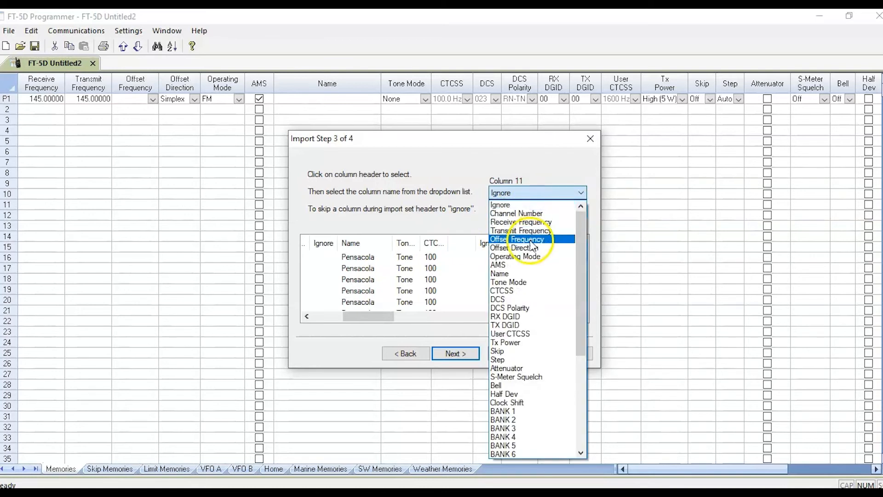
{"action": "left_click", "coordinate": [503, 299]}
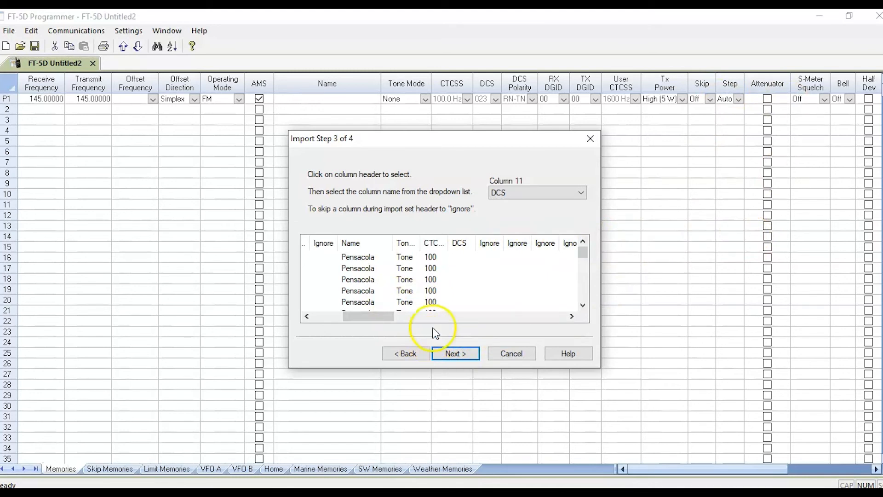
{"action": "left_click", "coordinate": [449, 355]}
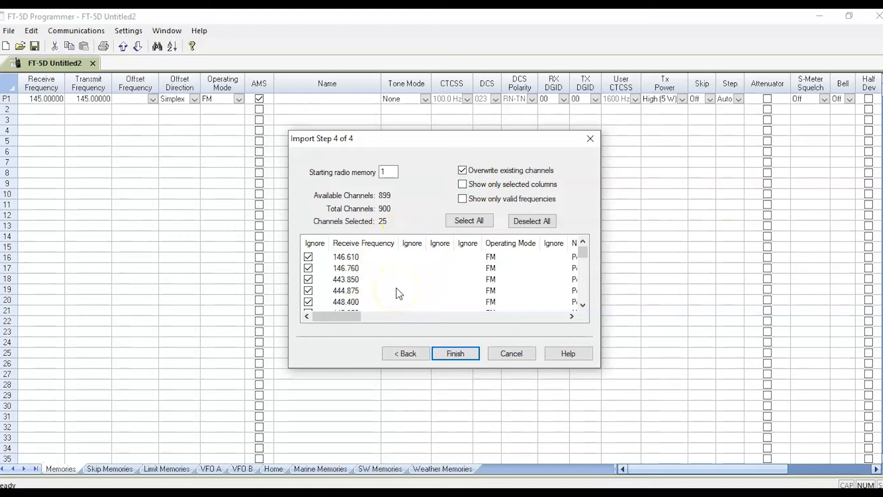
{"action": "left_click", "coordinate": [457, 355]}
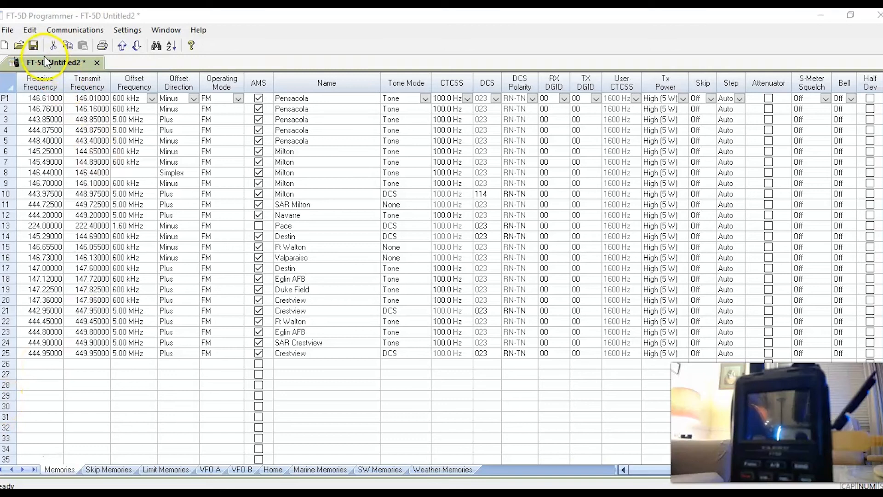
Send the imported memories to the FT-5D over the cable, starting the transfer once the radio is in WAIT mode.
{"action": "left_click", "coordinate": [50, 31]}
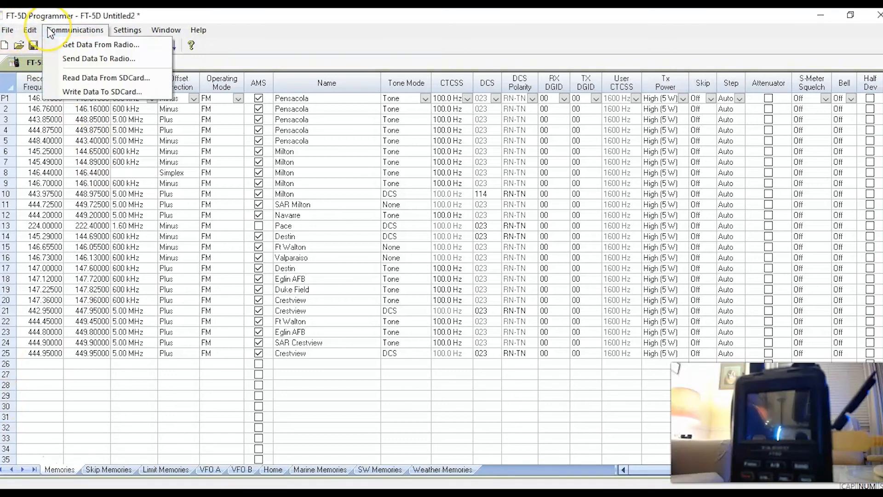
{"action": "left_click", "coordinate": [94, 59]}
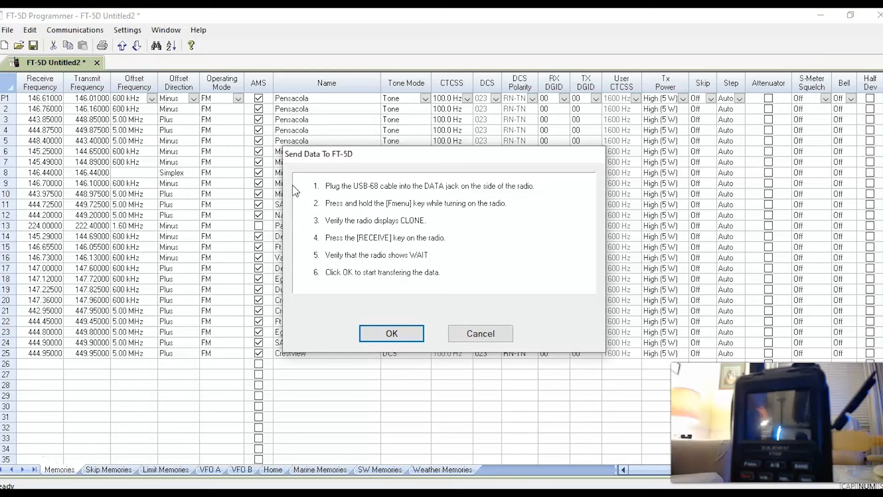
{"action": "left_click", "coordinate": [391, 341]}
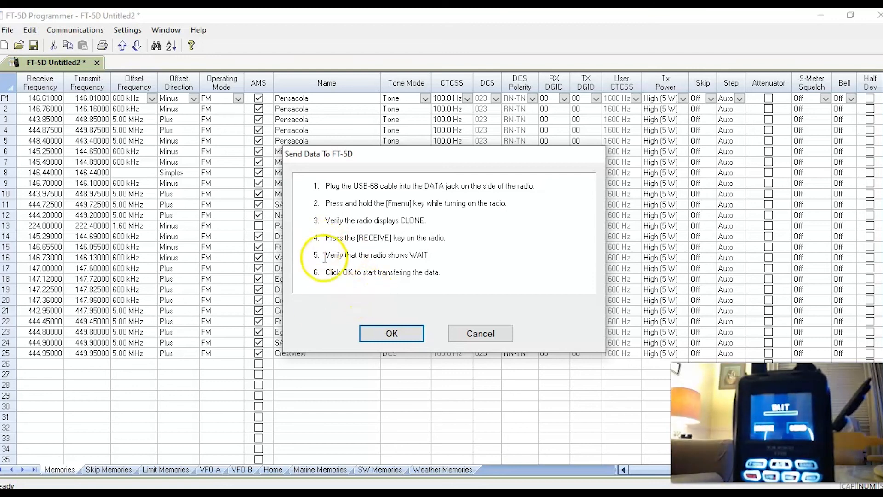
{"action": "left_click", "coordinate": [390, 334]}
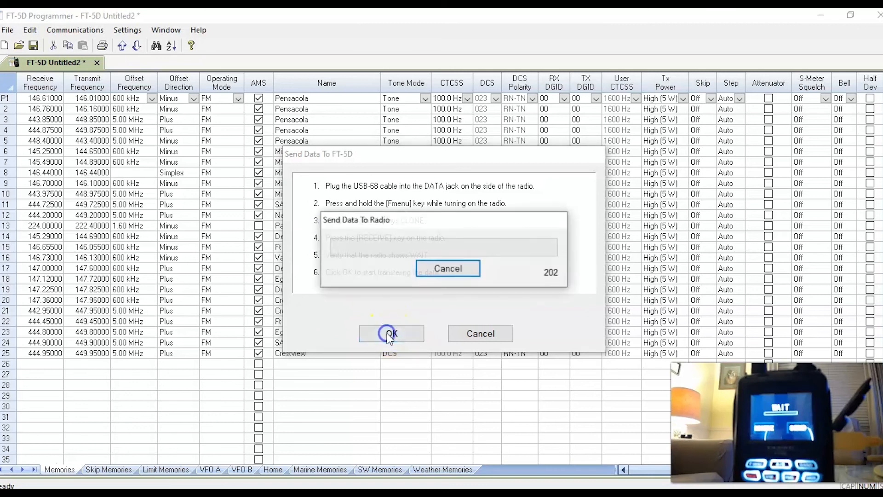